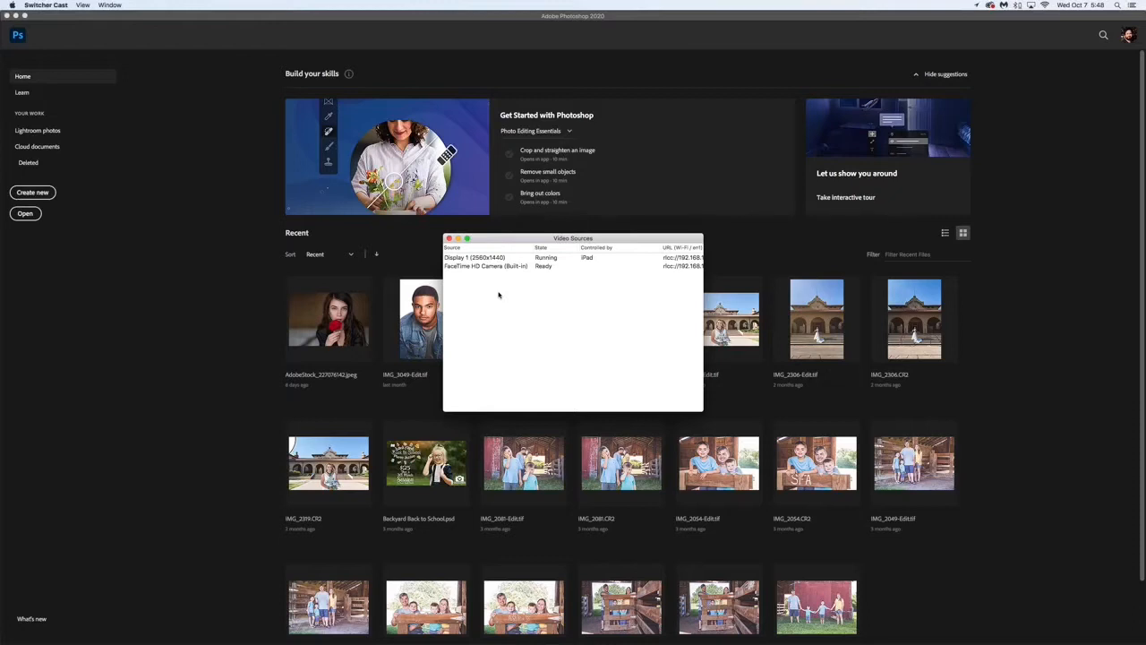
- Close the Video Sources window and switch to the Safari window with the Google Classroom classwork
{"action": "left_click", "coordinate": [449, 238]}
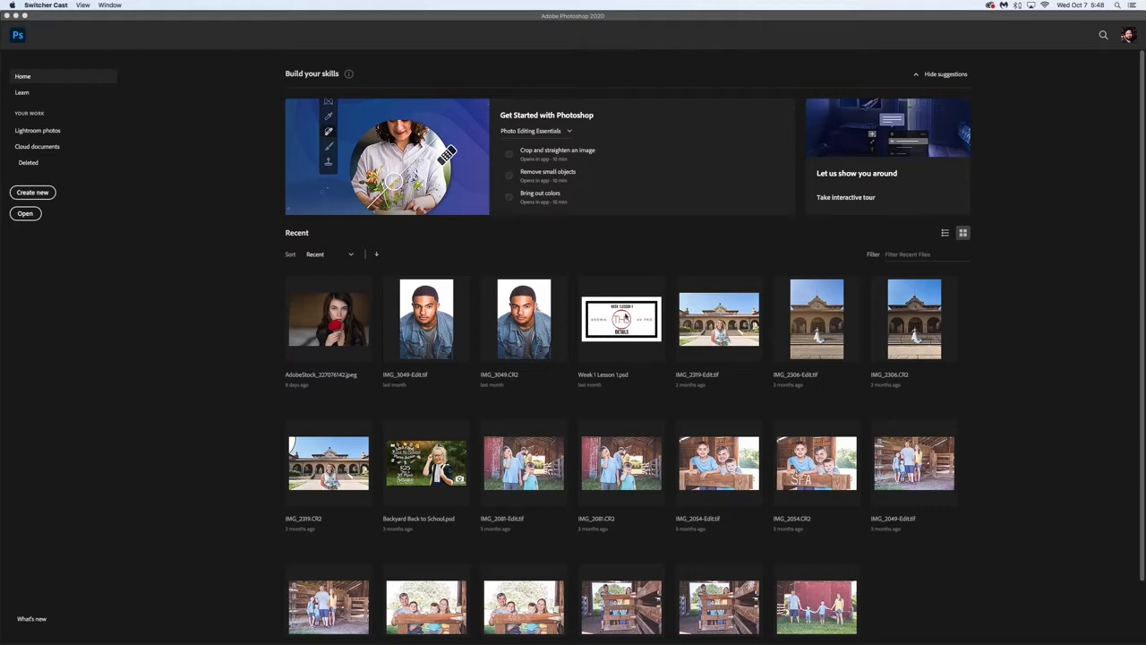
{"action": "mouse_move", "coordinate": [644, 641]}
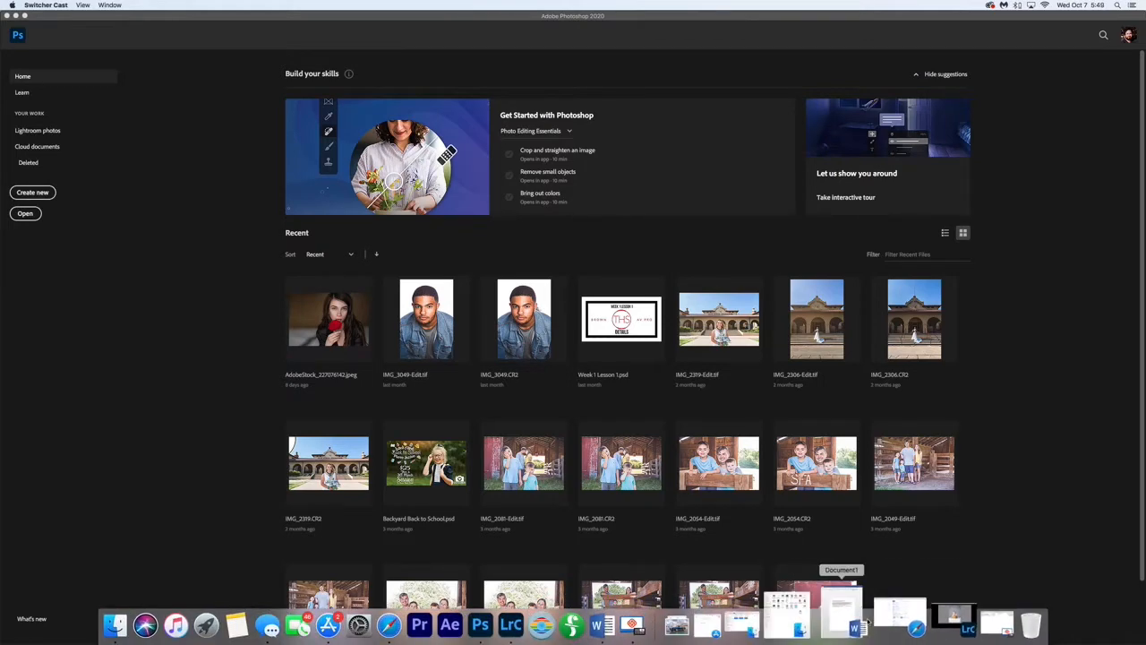
{"action": "left_click", "coordinate": [882, 616]}
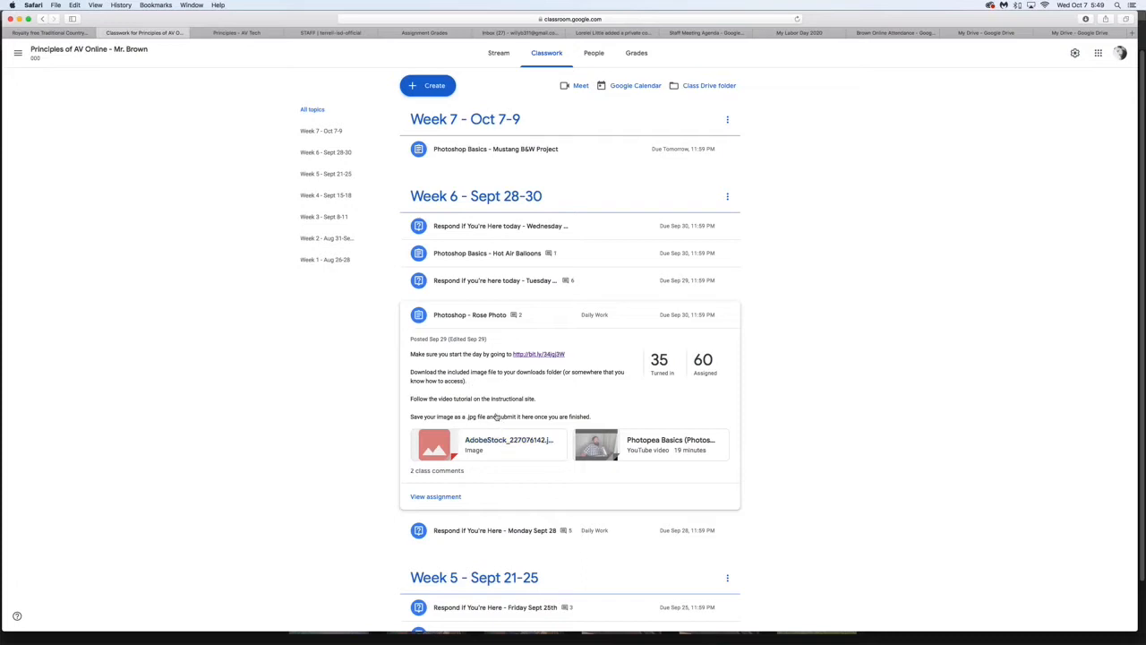
- Open the AdobeStock_227076142 image attached to the Photoshop - Rose Photo assignment in a new window
{"action": "left_click", "coordinate": [466, 317]}
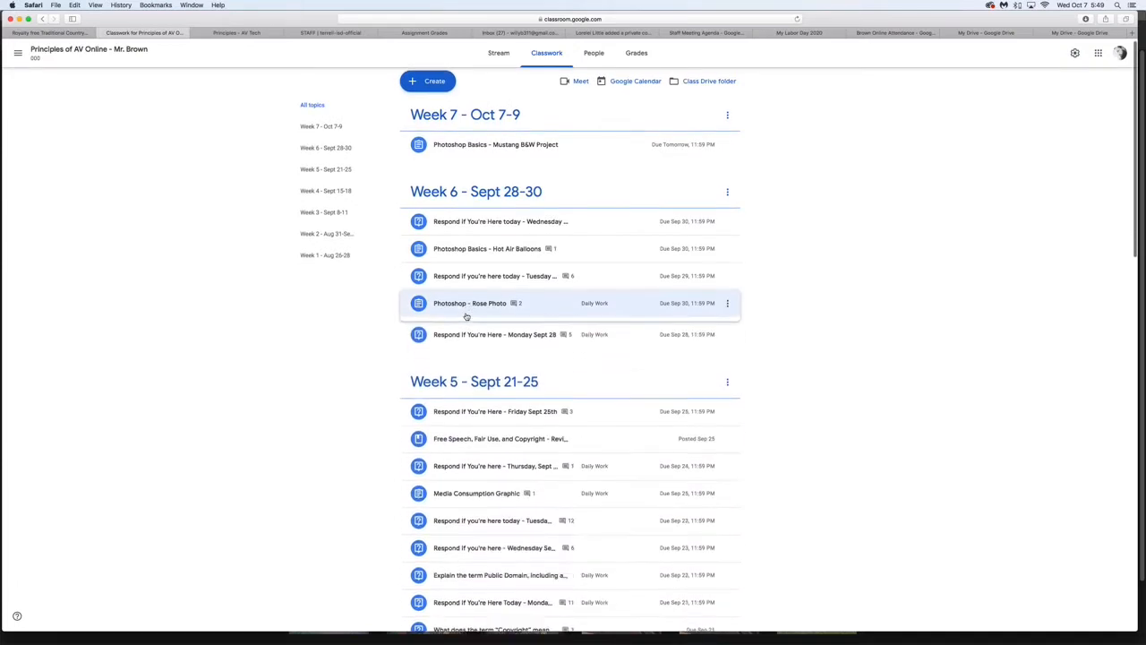
{"action": "left_click", "coordinate": [573, 304]}
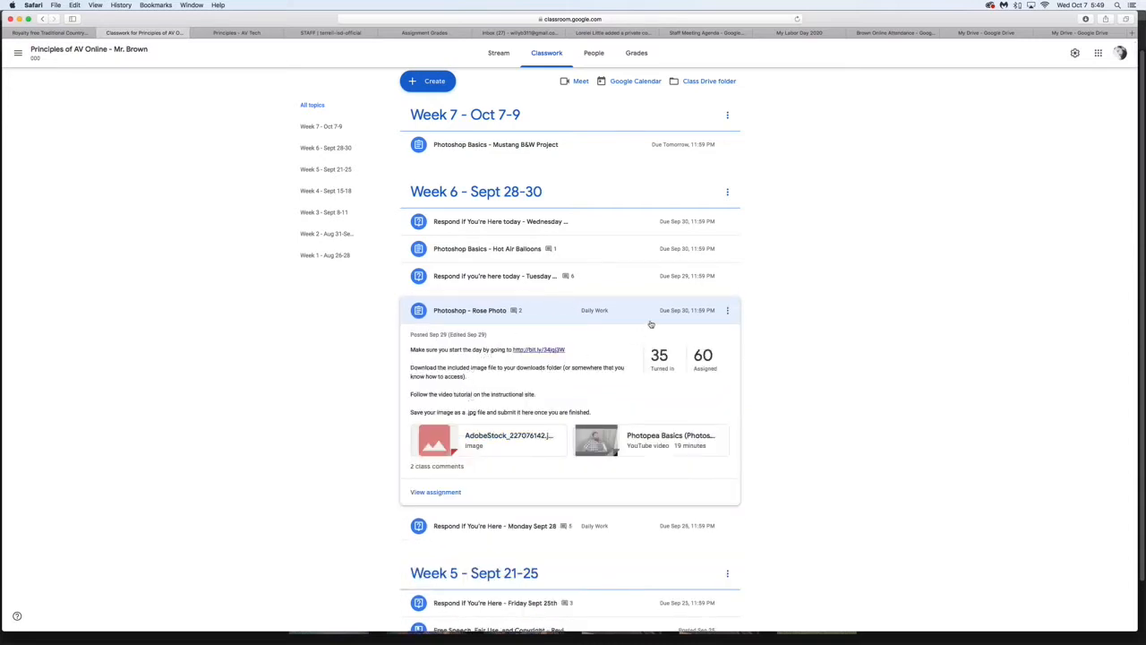
{"action": "left_click", "coordinate": [477, 434]}
{"action": "left_click", "coordinate": [341, 237]}
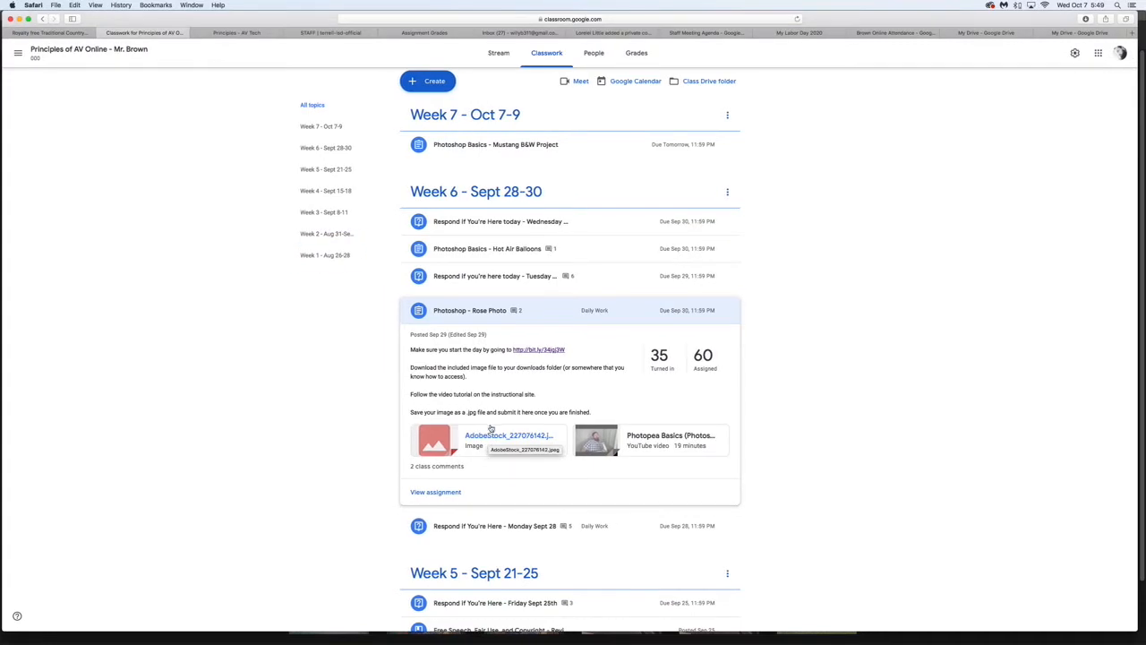
{"action": "left_click", "coordinate": [489, 435]}
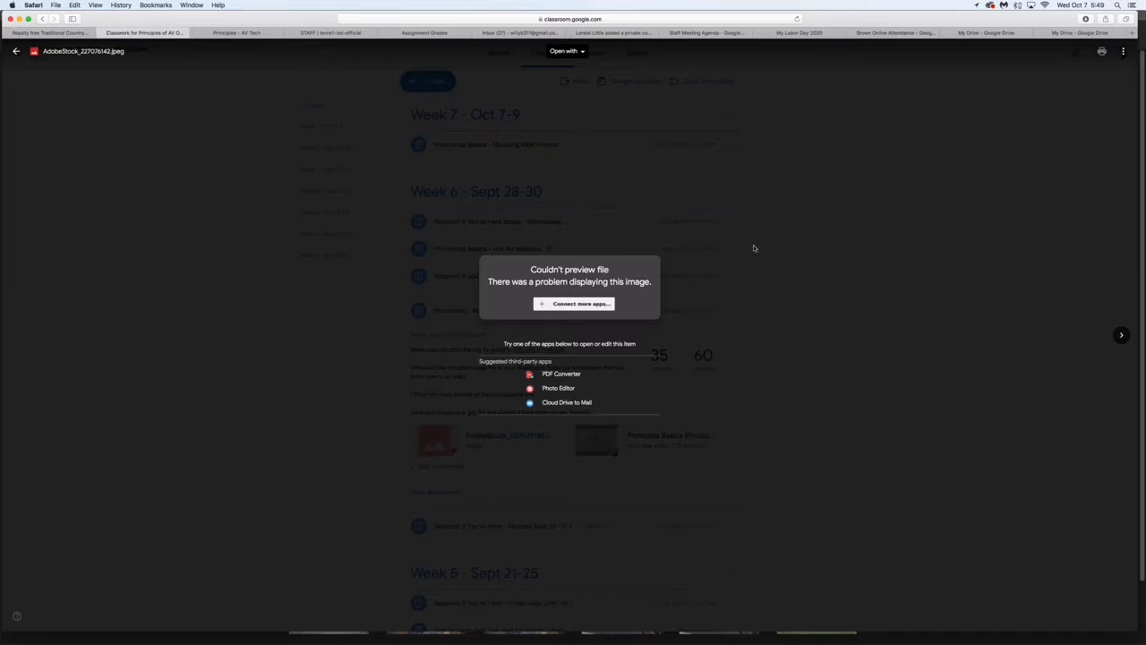
{"action": "left_click", "coordinate": [1124, 55]}
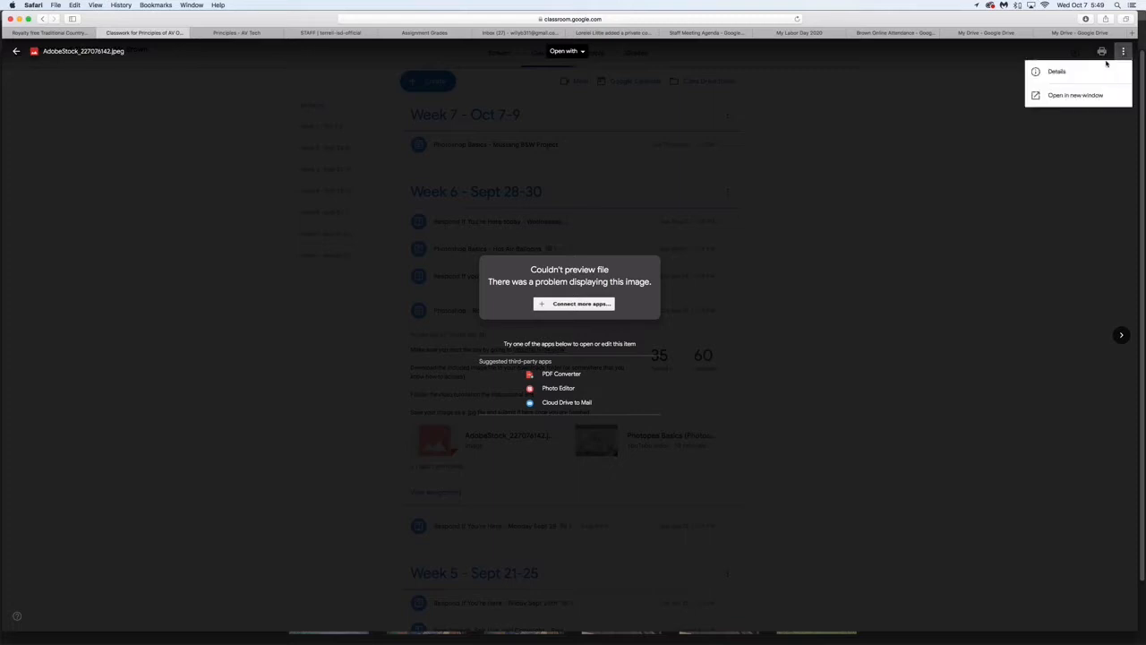
{"action": "left_click", "coordinate": [1084, 101]}
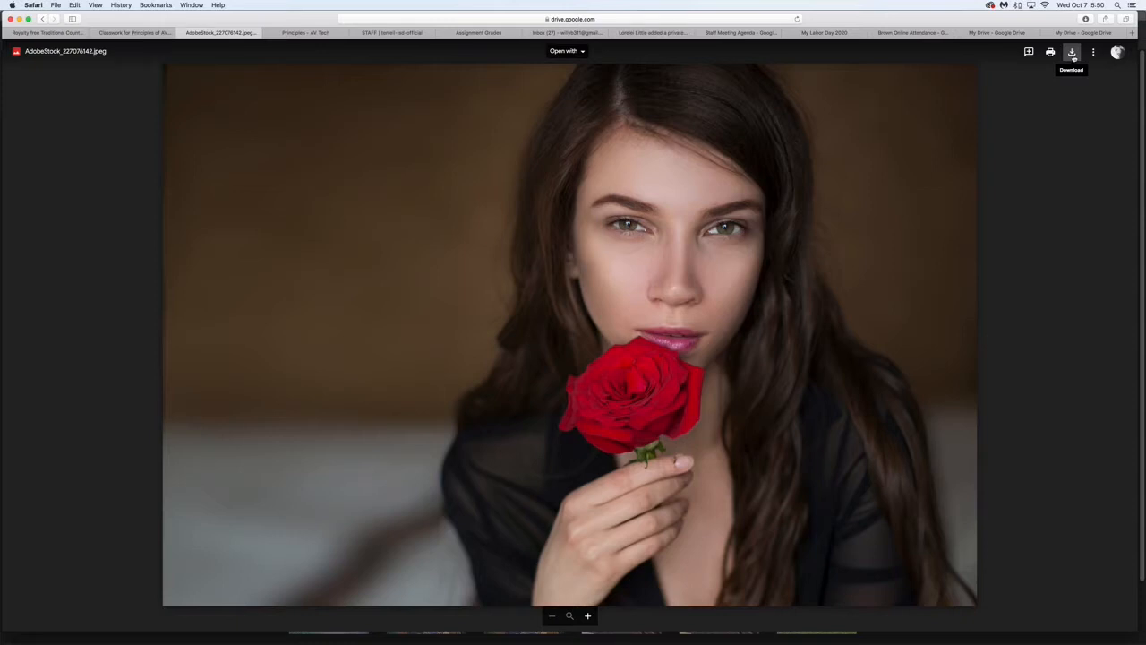
- Close the rose image and expand the Photoshop Basics - Mustang B&W Project assignment under Week 7
{"action": "left_click", "coordinate": [180, 33]}
{"action": "left_click", "coordinate": [254, 116]}
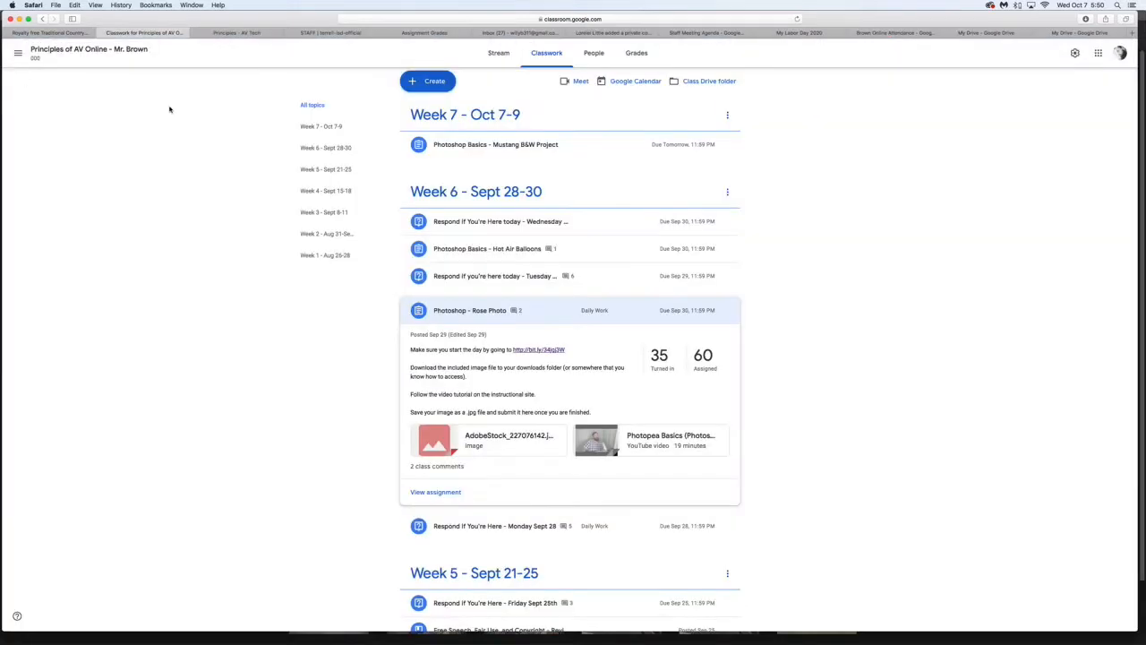
{"action": "left_click", "coordinate": [491, 147]}
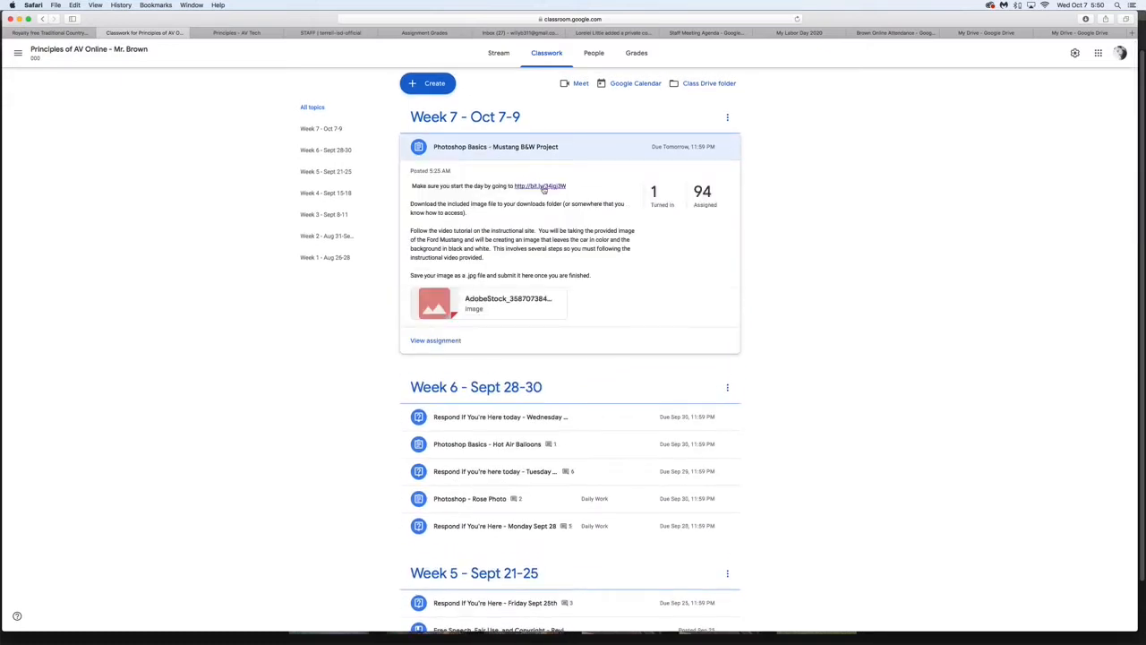
- View the This Week page of the Principles - AV Tech site, and return to the Classroom classwork
{"action": "left_click", "coordinate": [219, 34]}
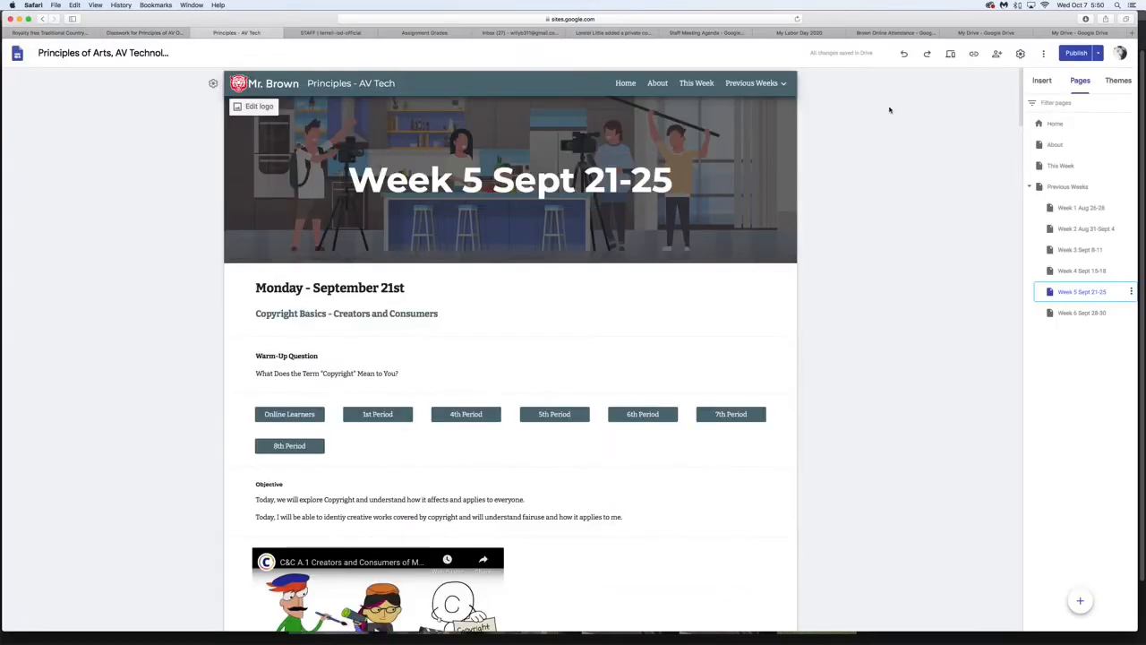
{"action": "left_click", "coordinate": [696, 83]}
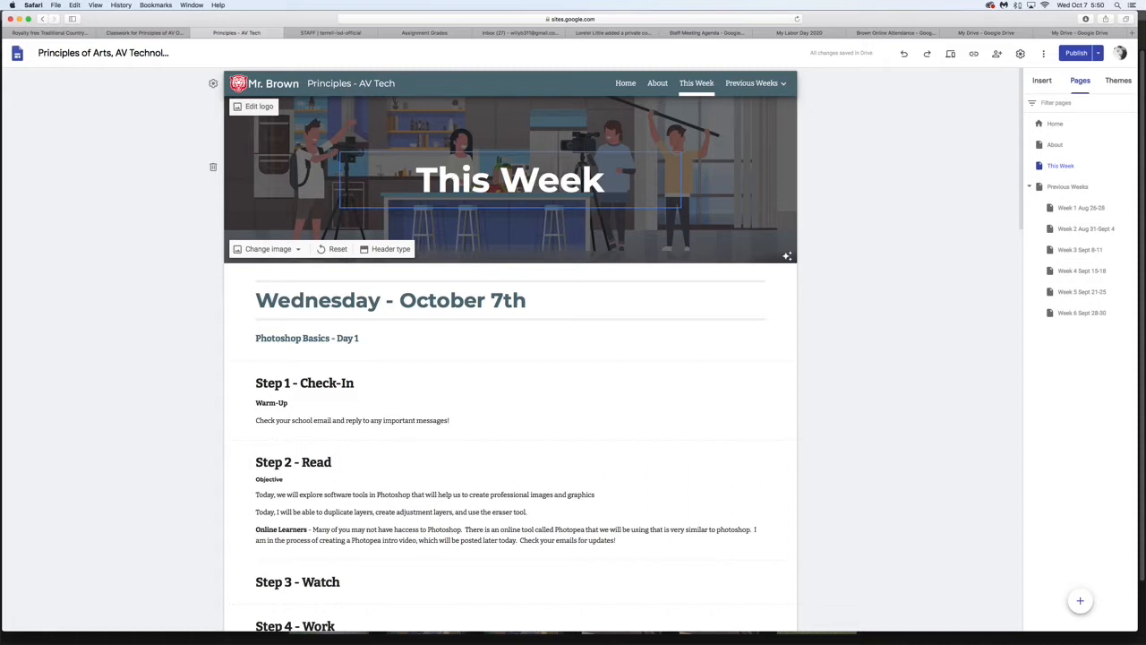
{"action": "left_click", "coordinate": [144, 32]}
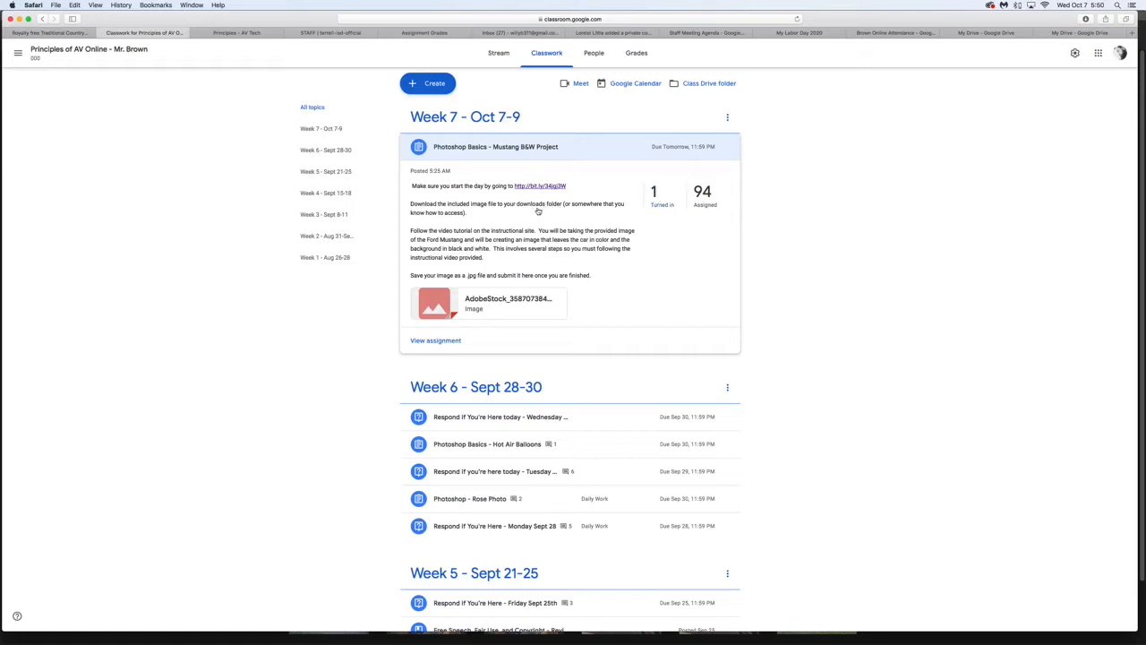
- Open the full instructions of the Photoshop Basics - Mustang B&W Project assignment
{"action": "scroll", "coordinate": [509, 270], "scroll_direction": "up", "scroll_amount": 1}
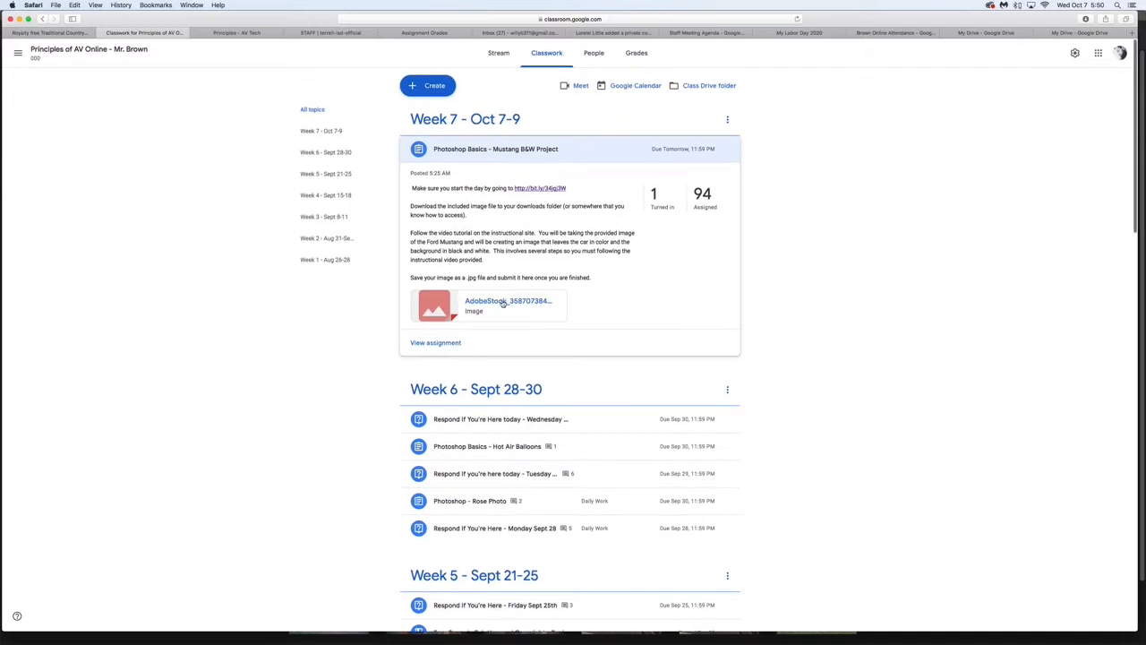
{"action": "scroll", "coordinate": [505, 302], "scroll_direction": "down", "scroll_amount": 1}
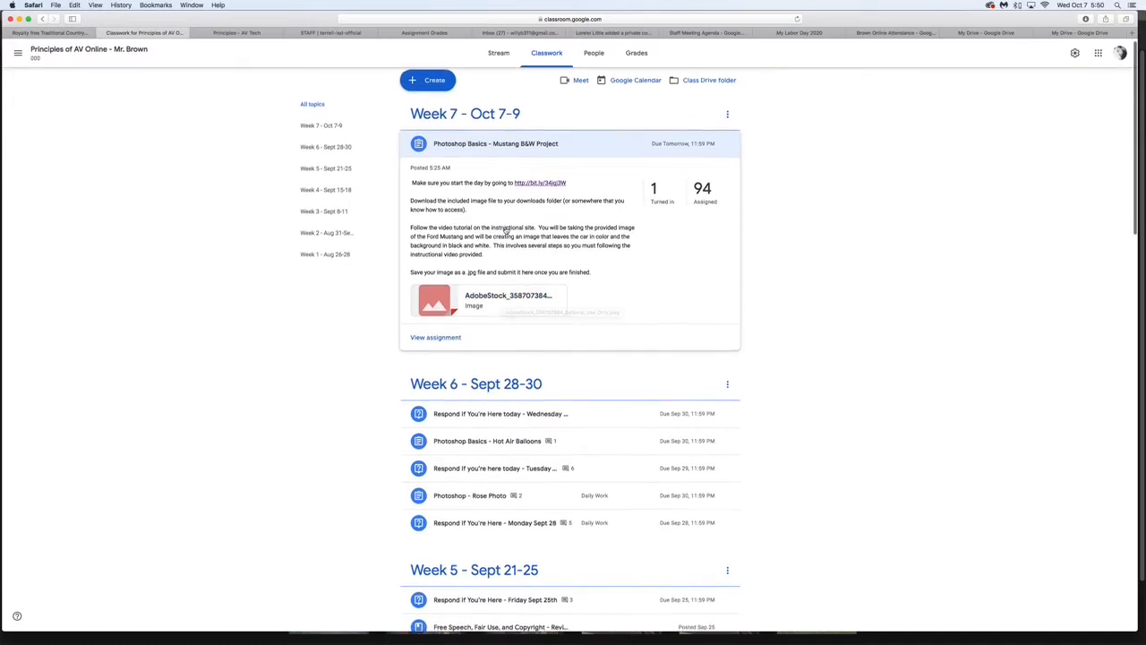
{"action": "scroll", "coordinate": [507, 233], "scroll_direction": "up", "scroll_amount": 1}
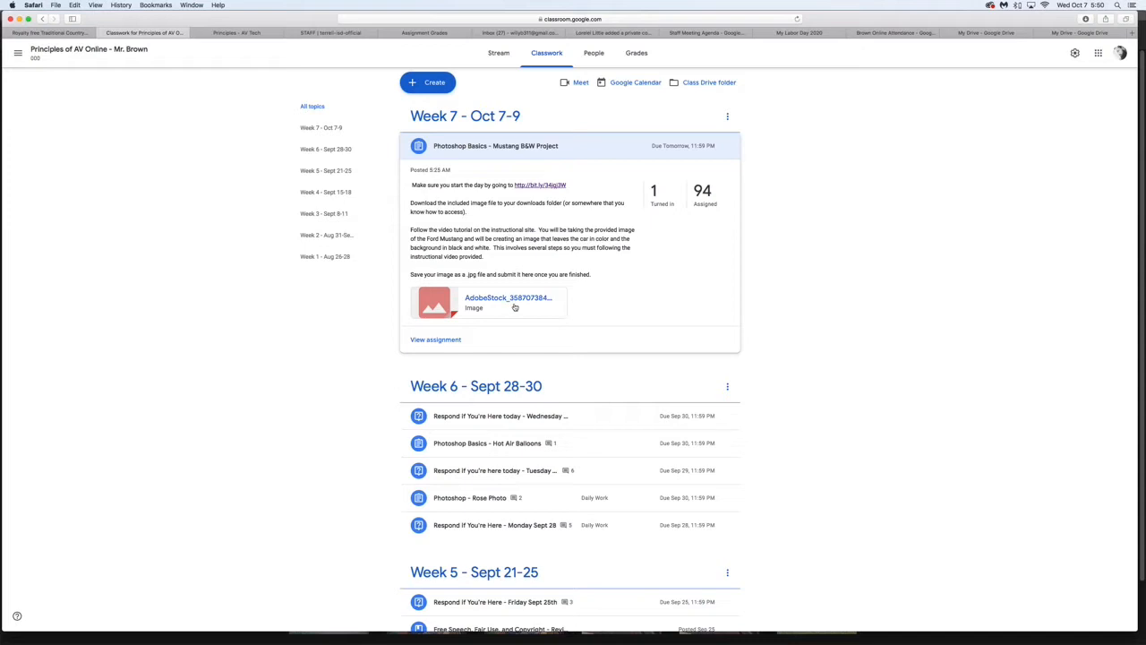
{"action": "scroll", "coordinate": [454, 337], "scroll_direction": "up", "scroll_amount": 1}
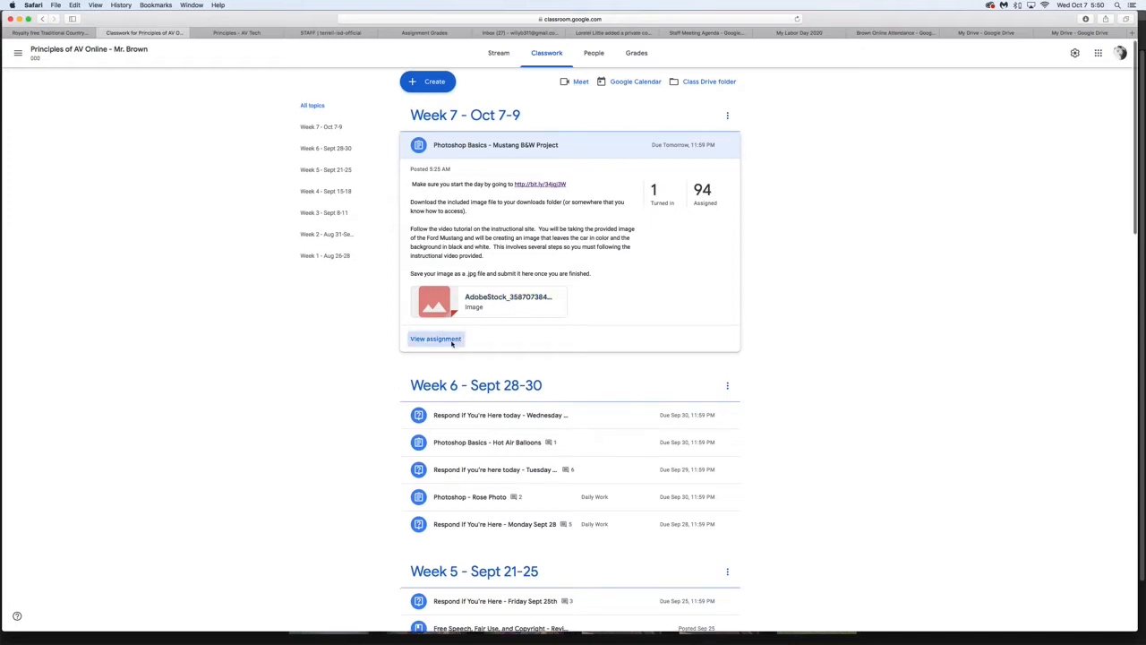
{"action": "left_click", "coordinate": [453, 343]}
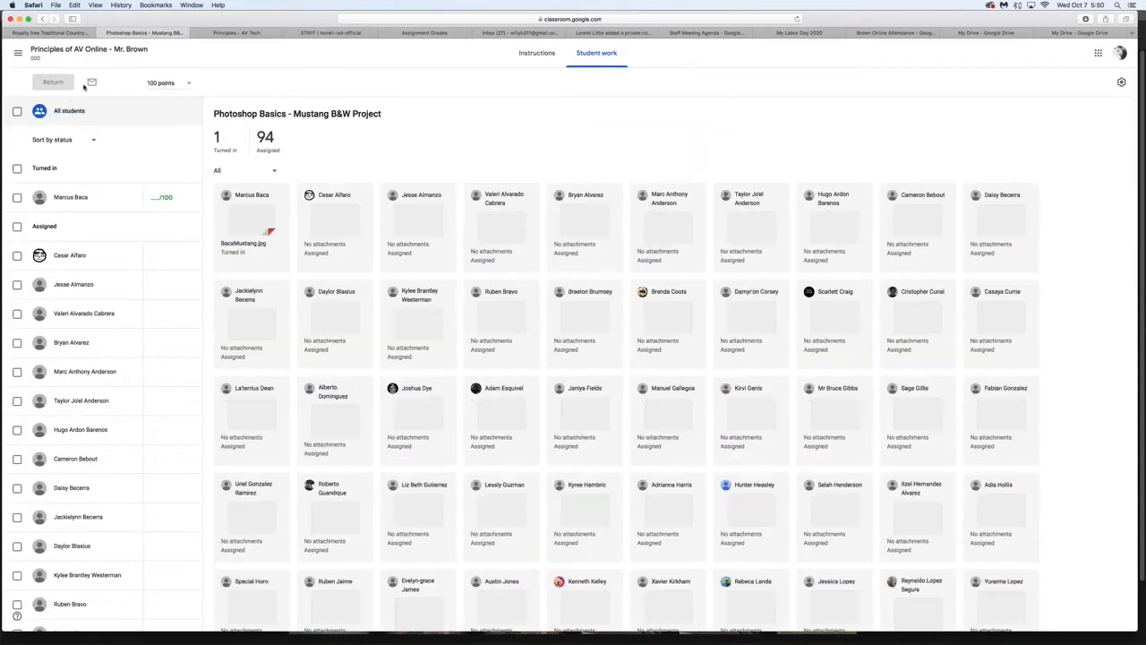
{"action": "left_click", "coordinate": [528, 54]}
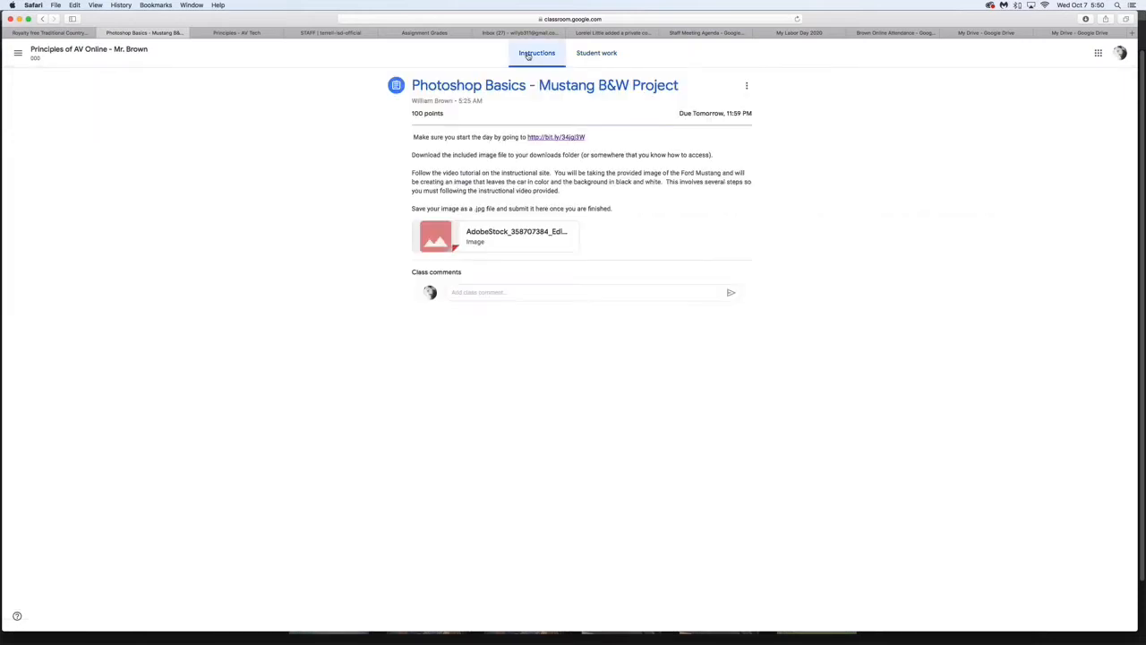
- Open the attached AdobeStock_358707384_Editorial_Use_Only.jpeg in a new window and download it
{"action": "left_click", "coordinate": [488, 233]}
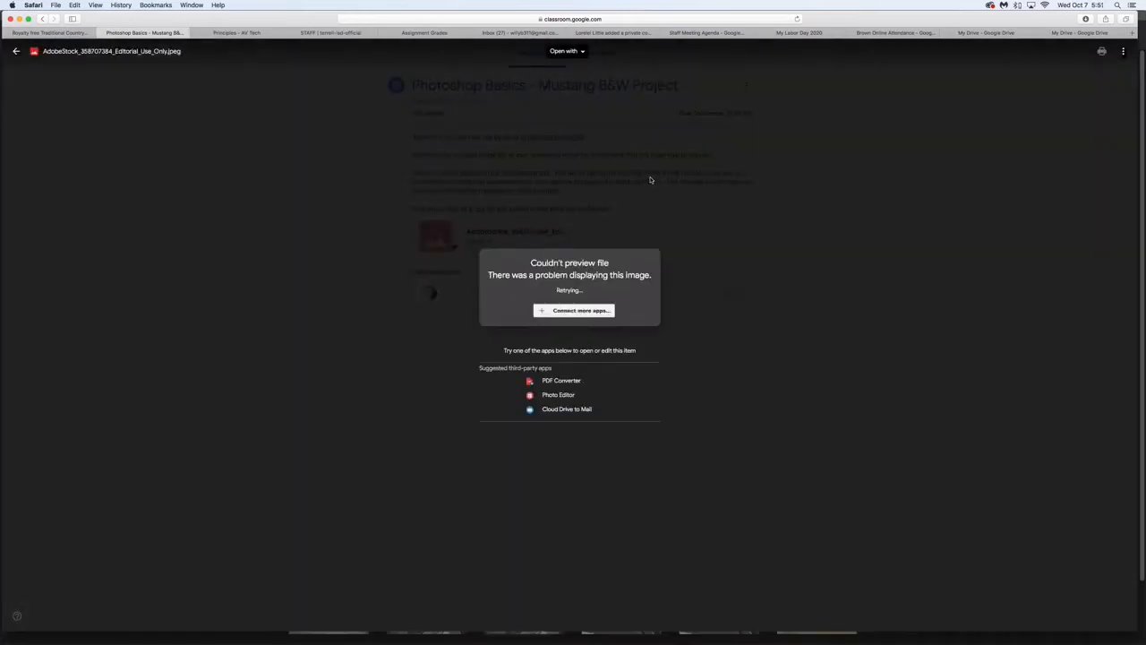
{"action": "left_click", "coordinate": [1123, 54]}
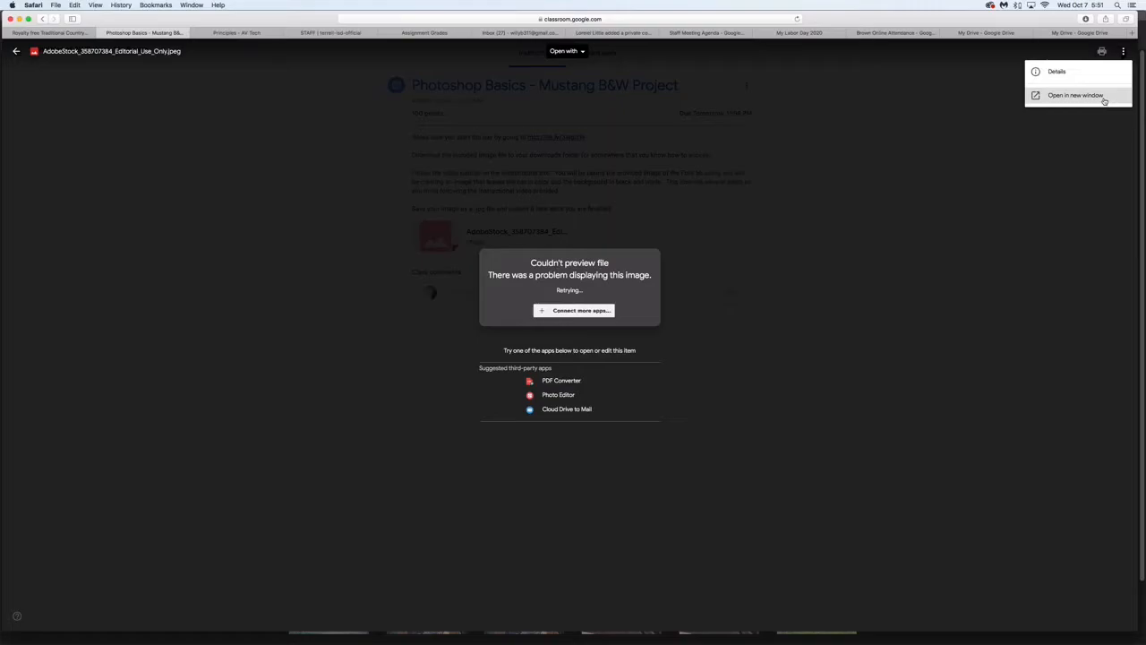
{"action": "left_click", "coordinate": [1104, 97]}
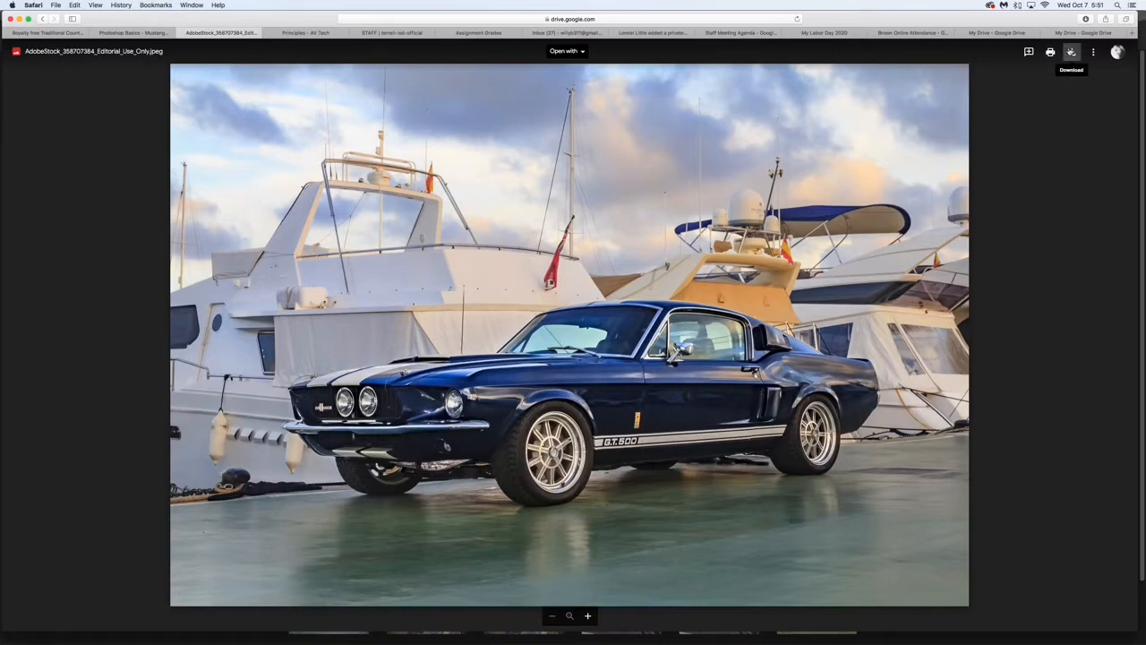
{"action": "left_click", "coordinate": [1071, 52]}
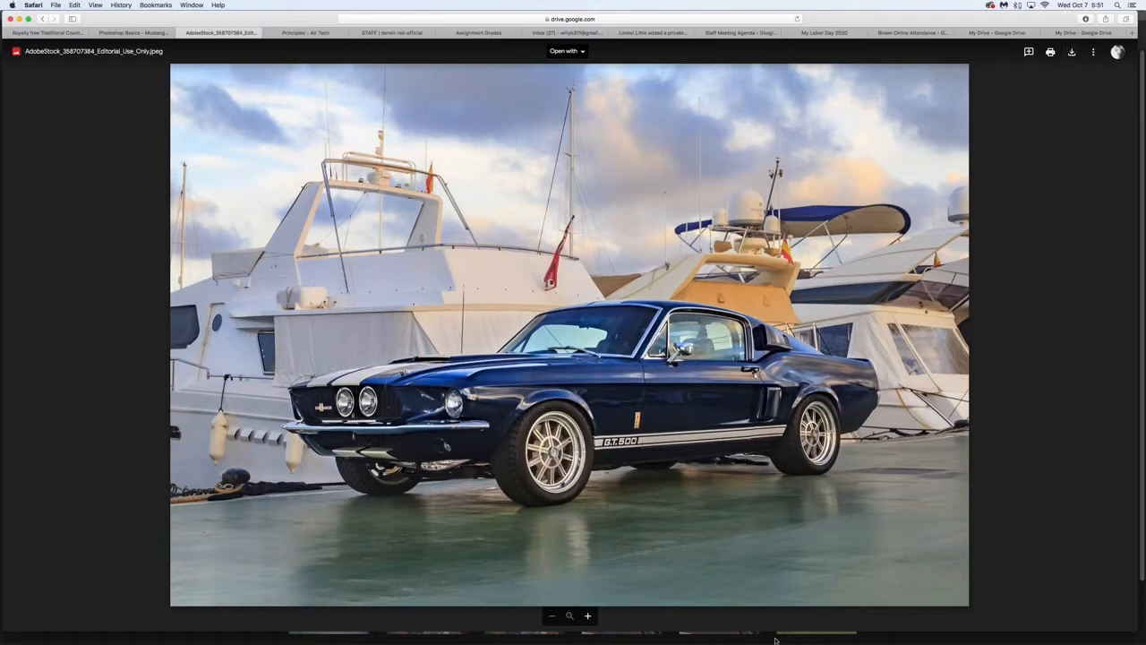
- Minimize the browser window and return to the Photoshop home screen
{"action": "mouse_move", "coordinate": [775, 639]}
{"action": "left_click", "coordinate": [19, 19]}
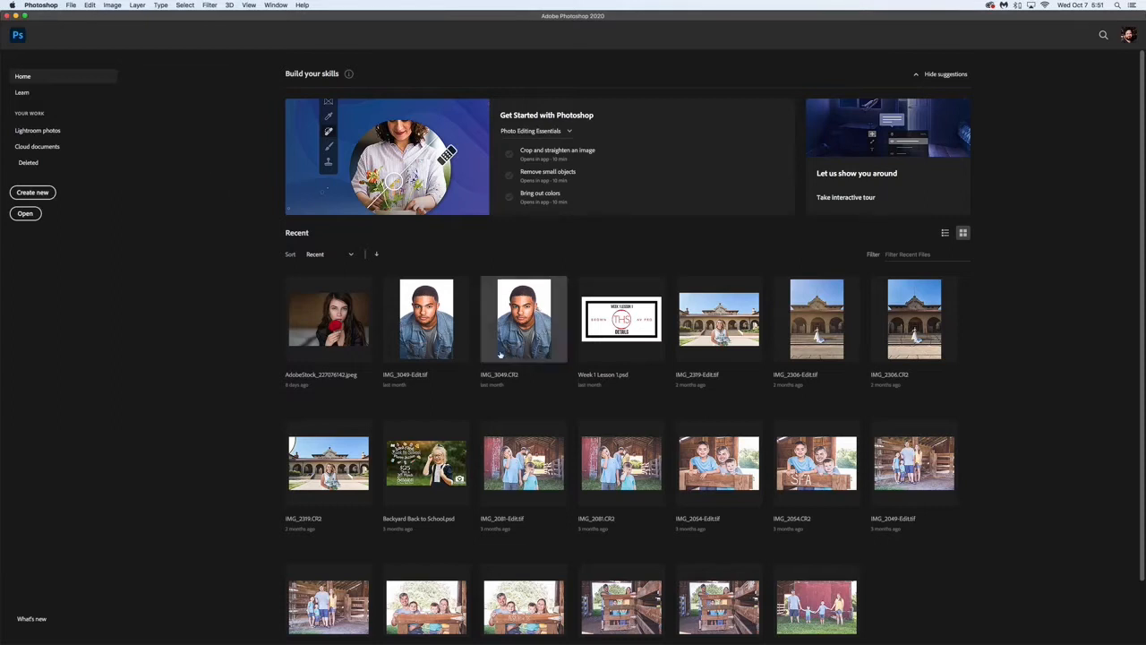
{"action": "scroll", "coordinate": [497, 356], "scroll_direction": "down", "scroll_amount": 2}
{"action": "scroll", "coordinate": [497, 356], "scroll_direction": "up", "scroll_amount": 2}
{"action": "scroll", "coordinate": [497, 355], "scroll_direction": "down", "scroll_amount": 1}
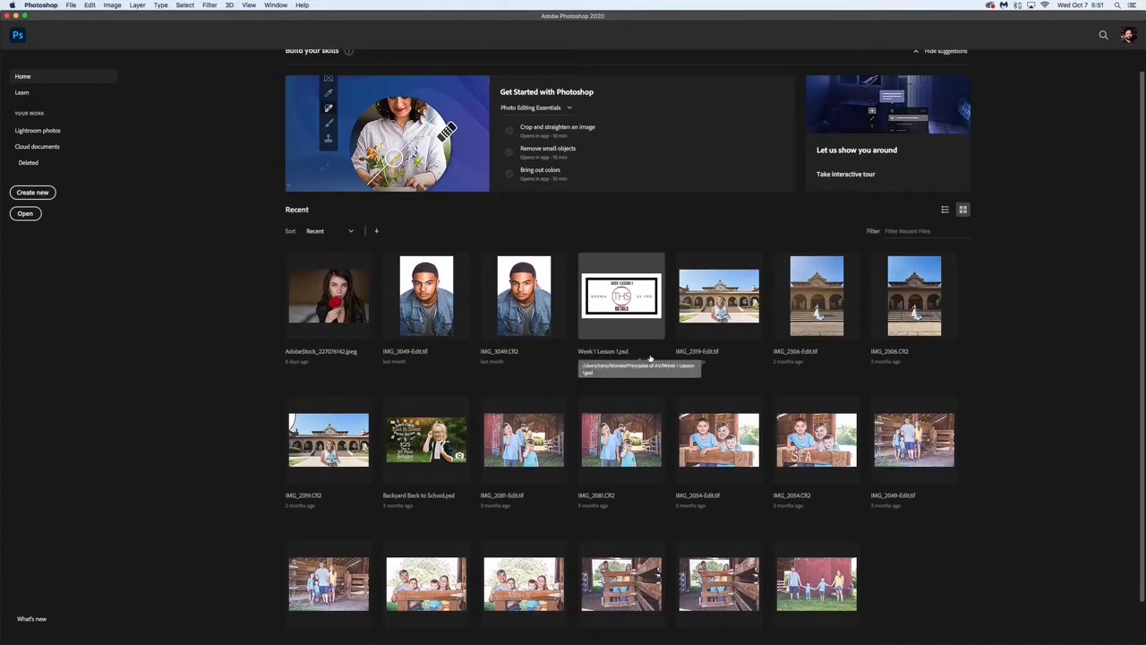
{"action": "scroll", "coordinate": [651, 359], "scroll_direction": "down", "scroll_amount": 1}
{"action": "scroll", "coordinate": [651, 358], "scroll_direction": "up", "scroll_amount": 2}
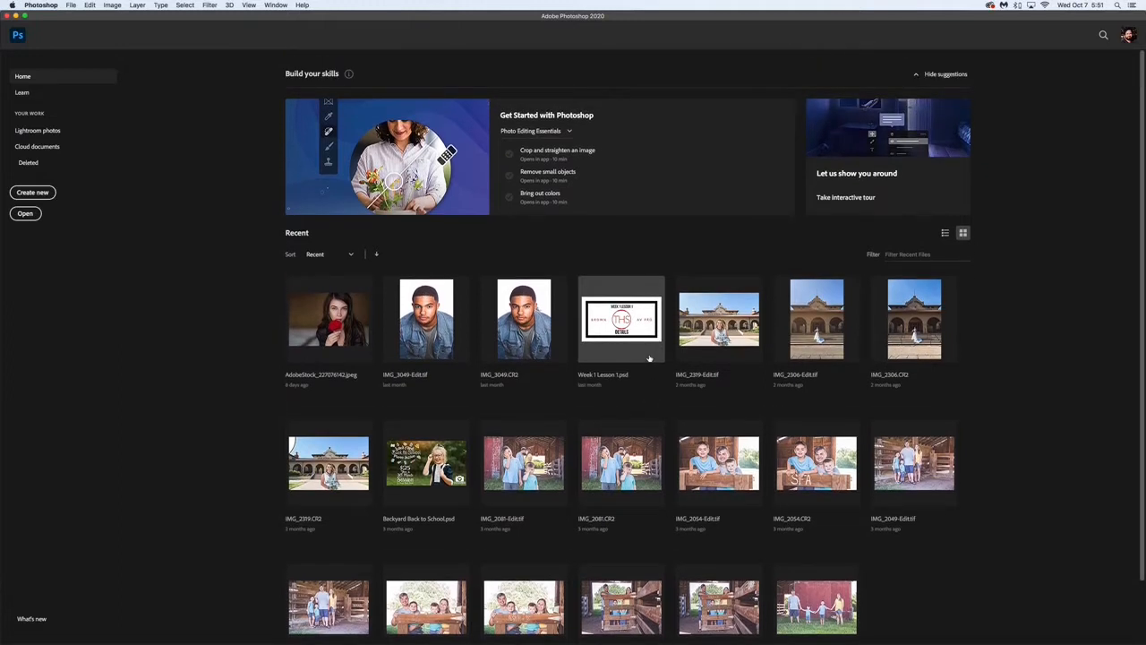
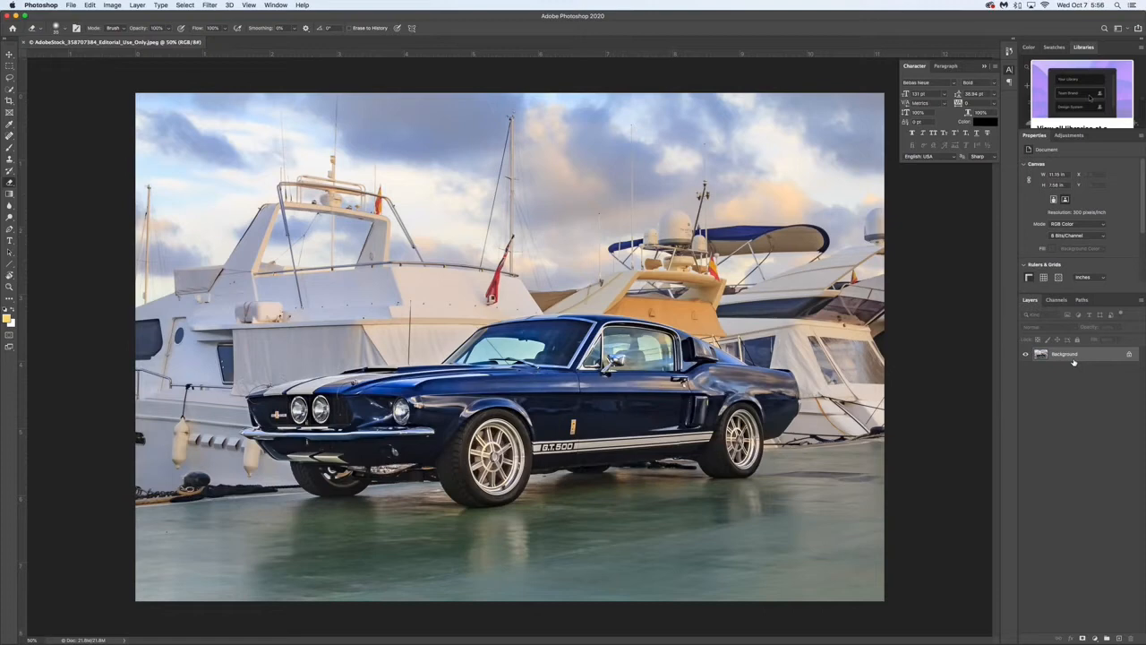
- View the Mustang image's channels and paths, and return to its layer list
{"action": "left_click", "coordinate": [1081, 301]}
{"action": "left_click", "coordinate": [1059, 301]}
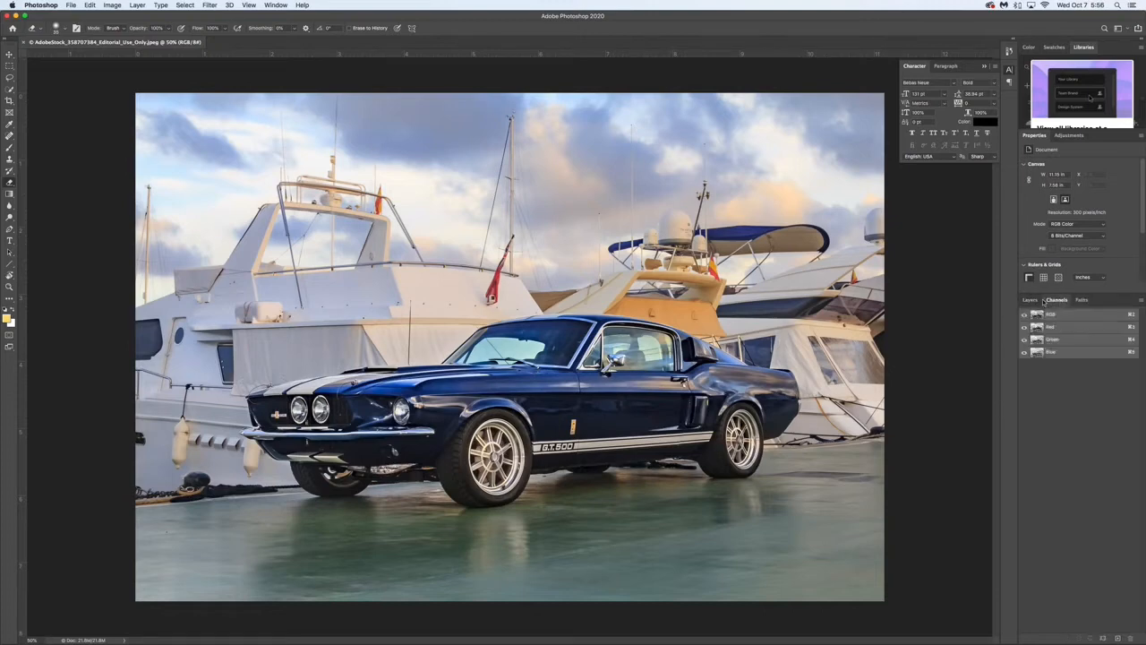
{"action": "left_click", "coordinate": [1031, 301]}
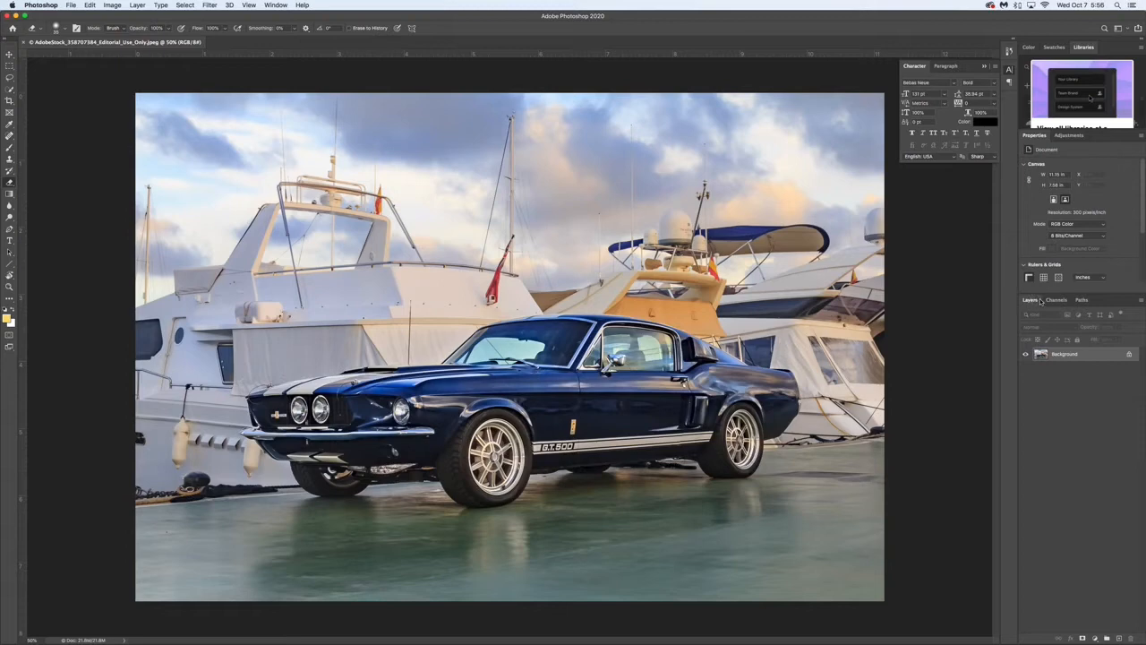
{"action": "left_click", "coordinate": [1058, 301]}
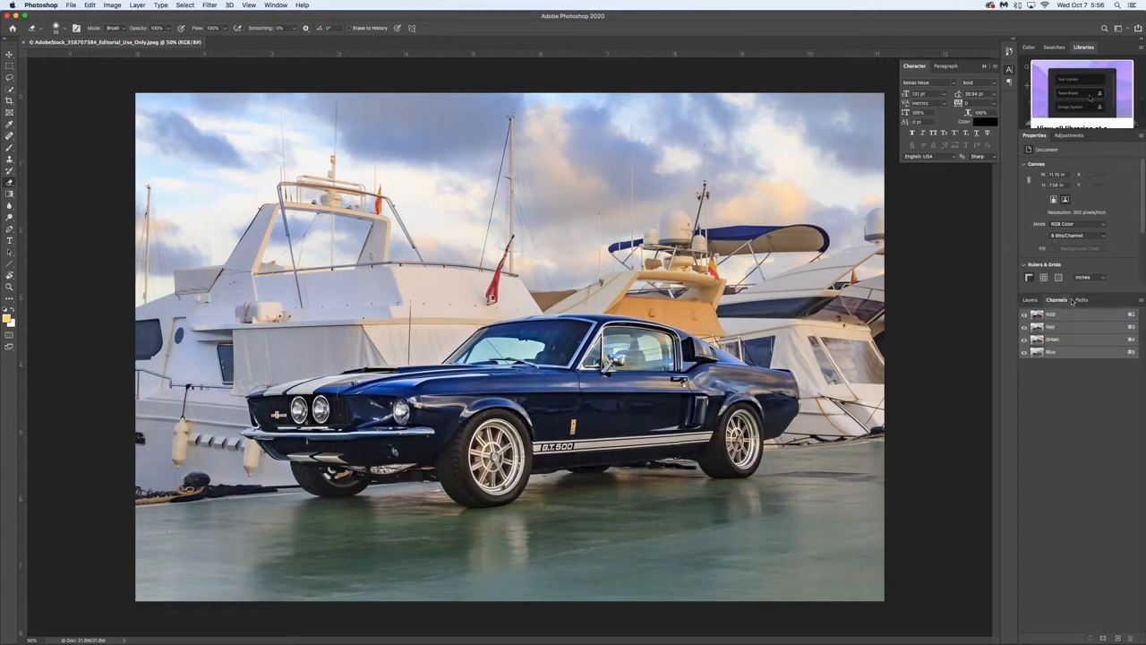
{"action": "left_click", "coordinate": [1081, 301]}
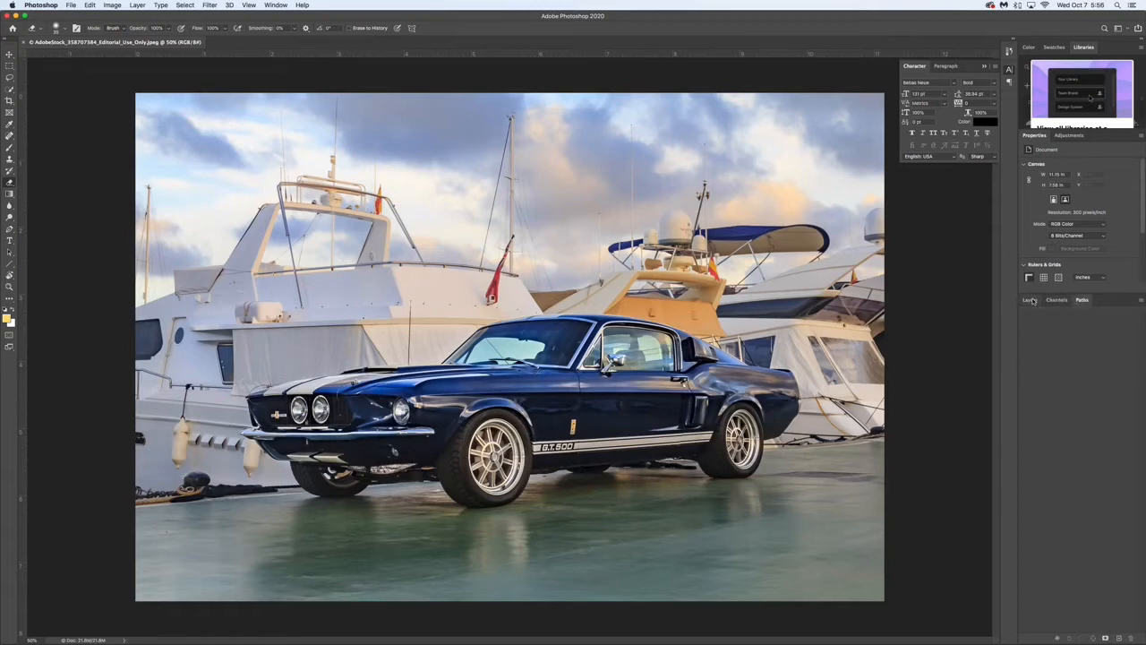
{"action": "left_click", "coordinate": [1030, 300]}
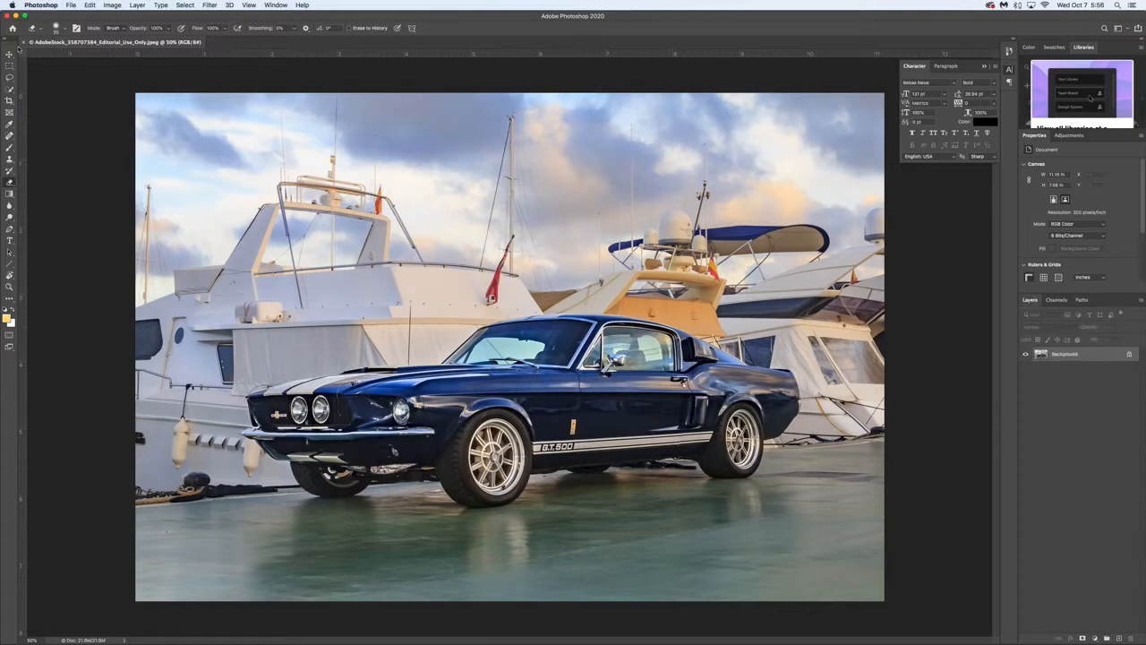
{"action": "left_click", "coordinate": [276, 5]}
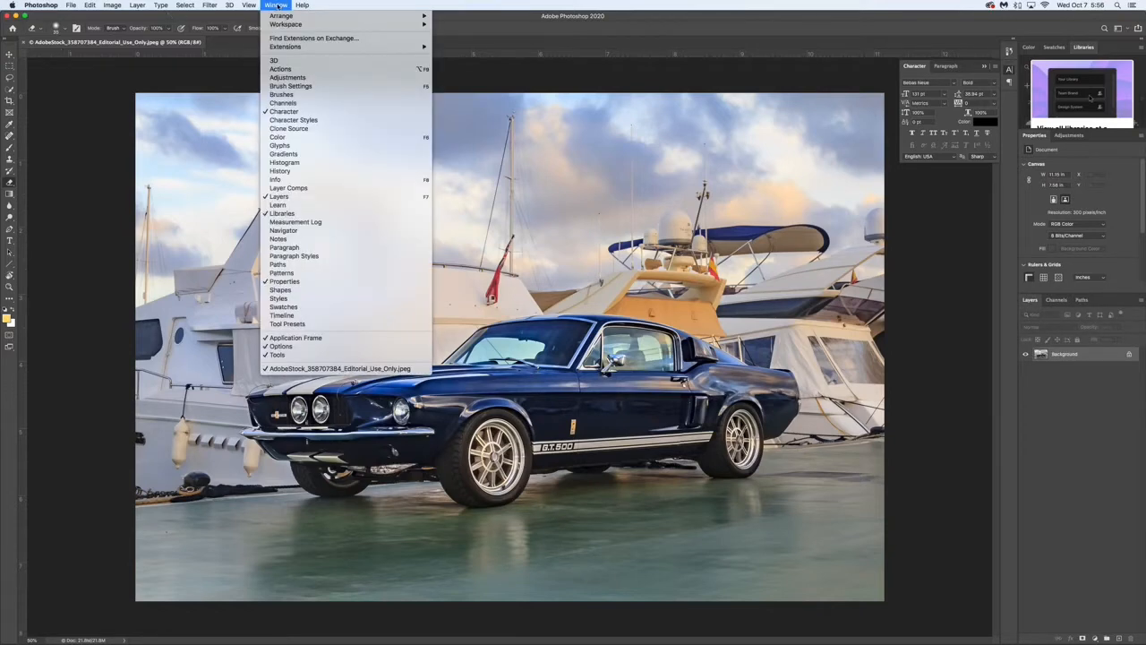
{"action": "left_click", "coordinate": [331, 197]}
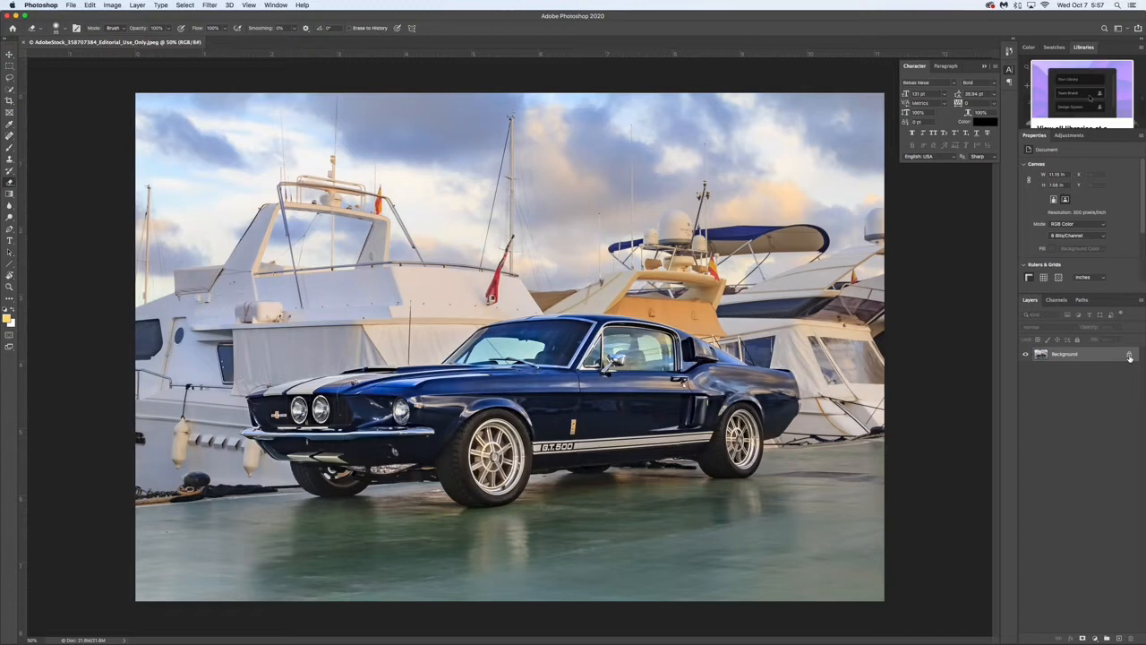
- Unlock the Background so it becomes a regular editable layer, leaving its layer style unchanged
{"action": "left_click", "coordinate": [1129, 356]}
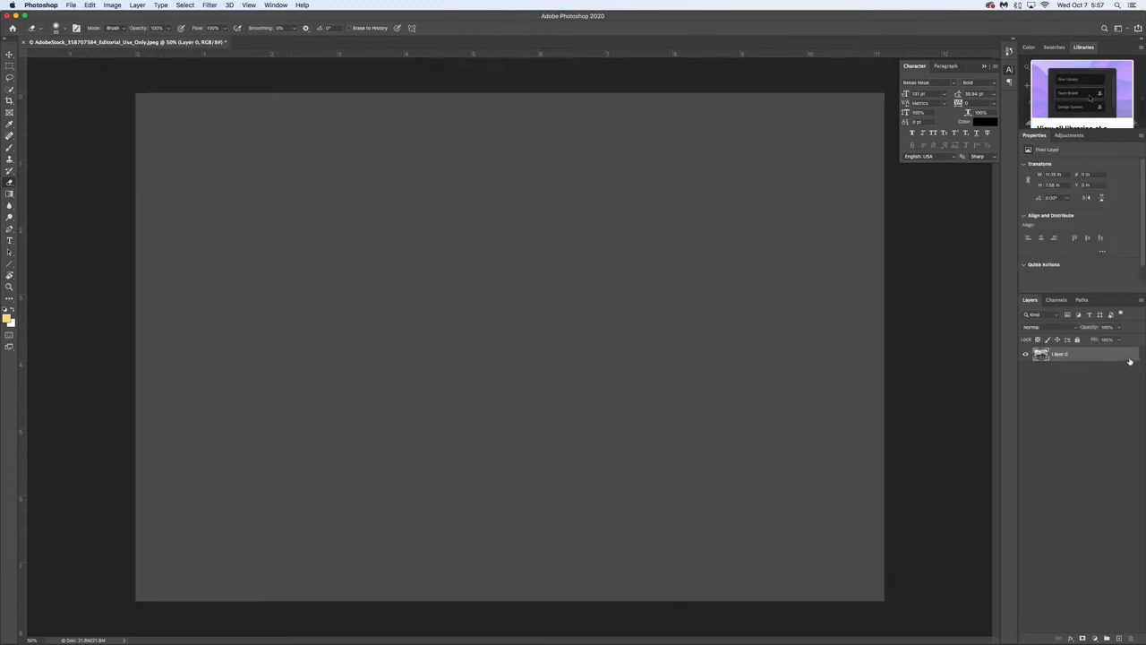
{"action": "double_click", "coordinate": [1130, 358]}
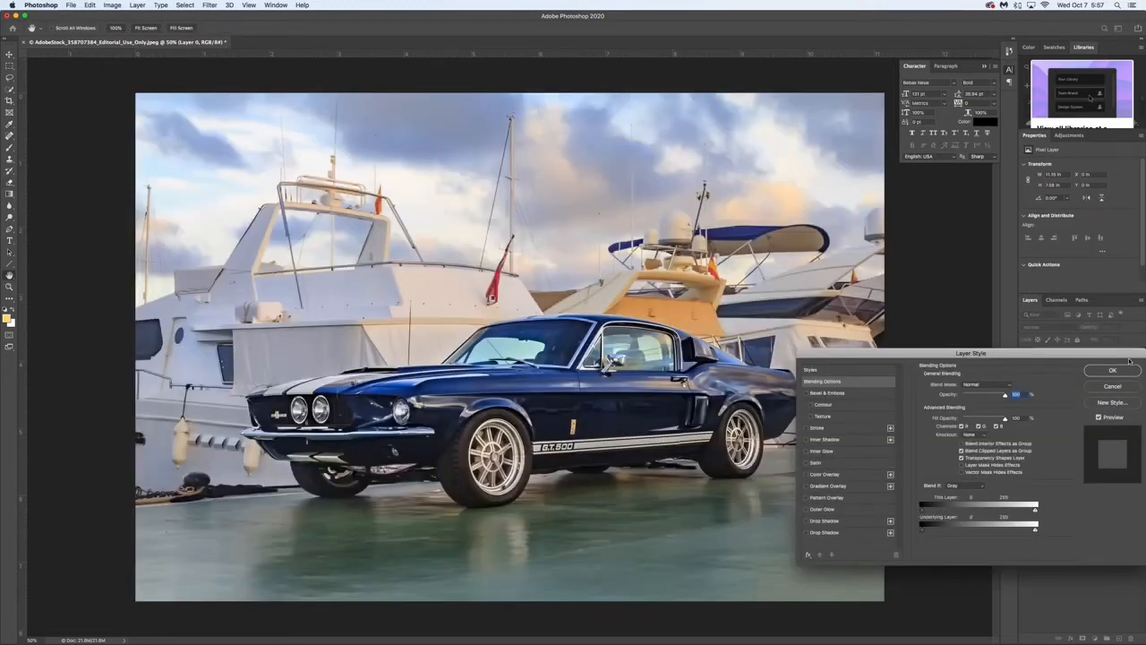
{"action": "left_click", "coordinate": [1112, 386]}
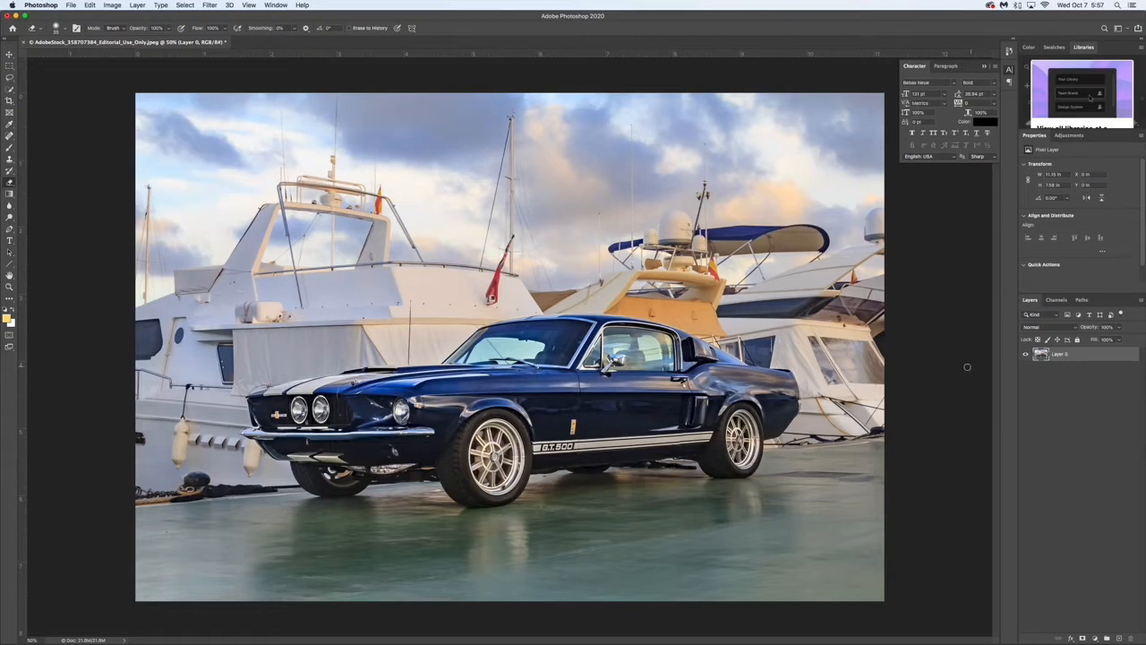
- Duplicate Layer 0 as a new layer named "Black and White"
{"action": "mouse_move", "coordinate": [1079, 641]}
{"action": "left_click", "coordinate": [139, 5]}
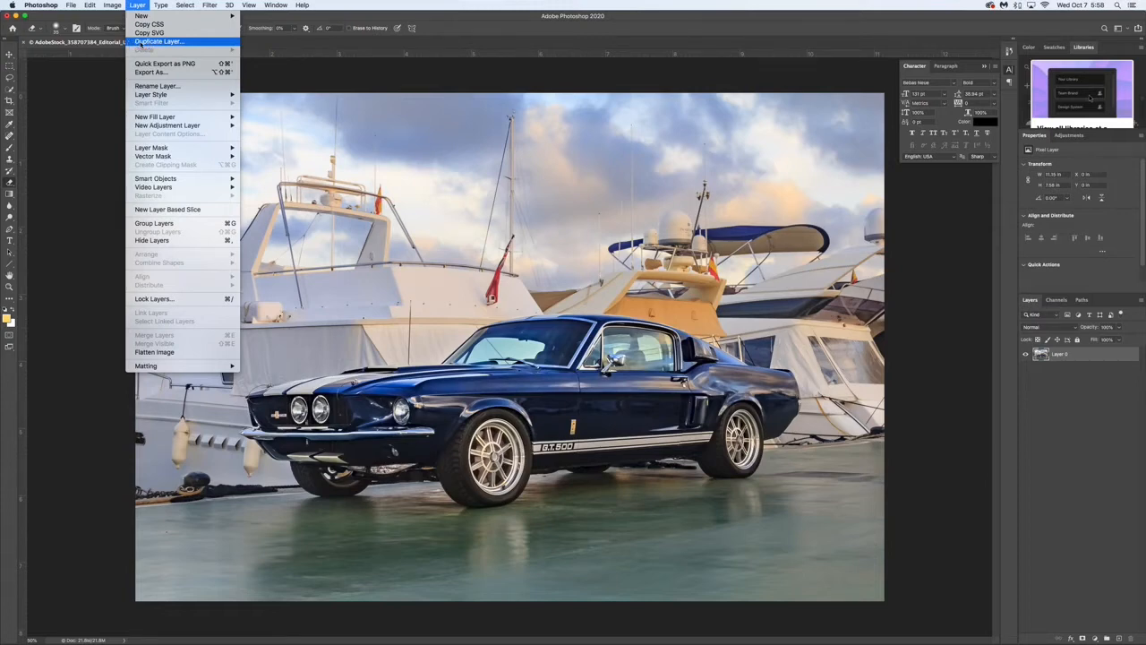
{"action": "left_click", "coordinate": [140, 43]}
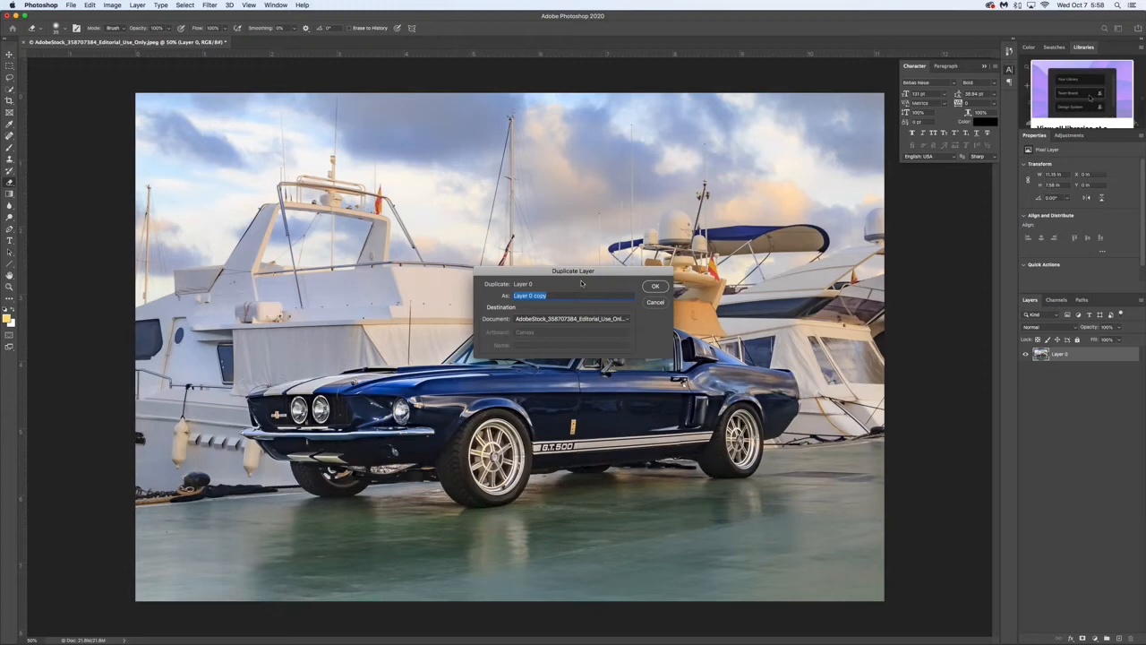
{"action": "key", "text": "BackSpace"}
{"action": "type", "text": "Black and White"}
{"action": "left_click", "coordinate": [657, 287]}
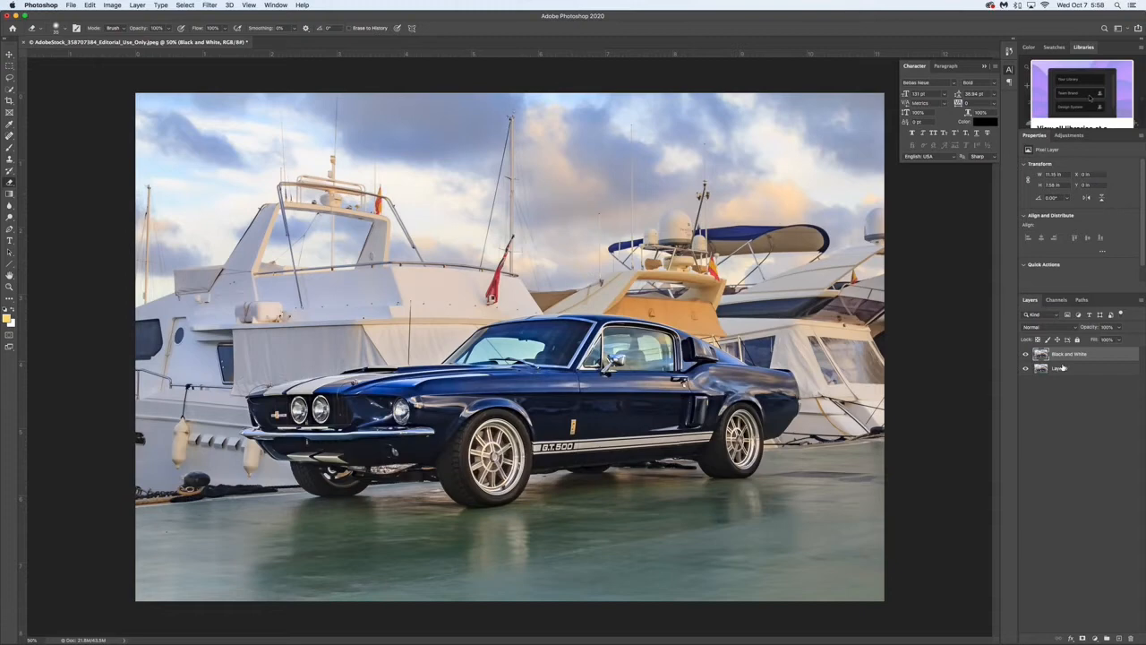
{"action": "key", "text": "super+equal"}
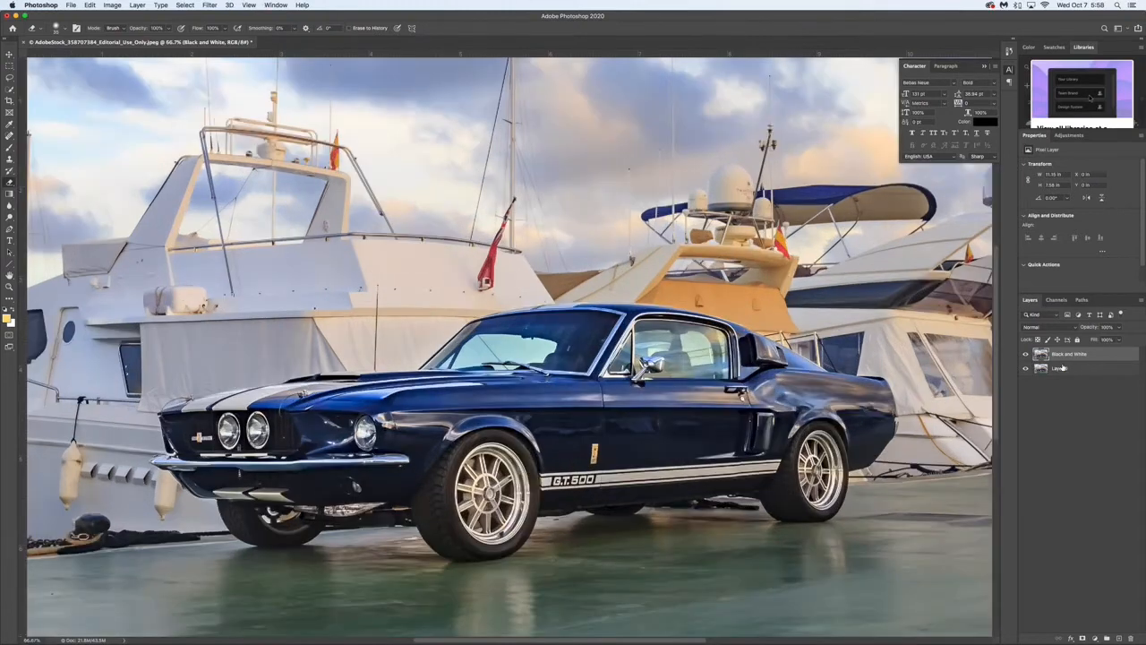
{"action": "key", "text": "super+minus"}
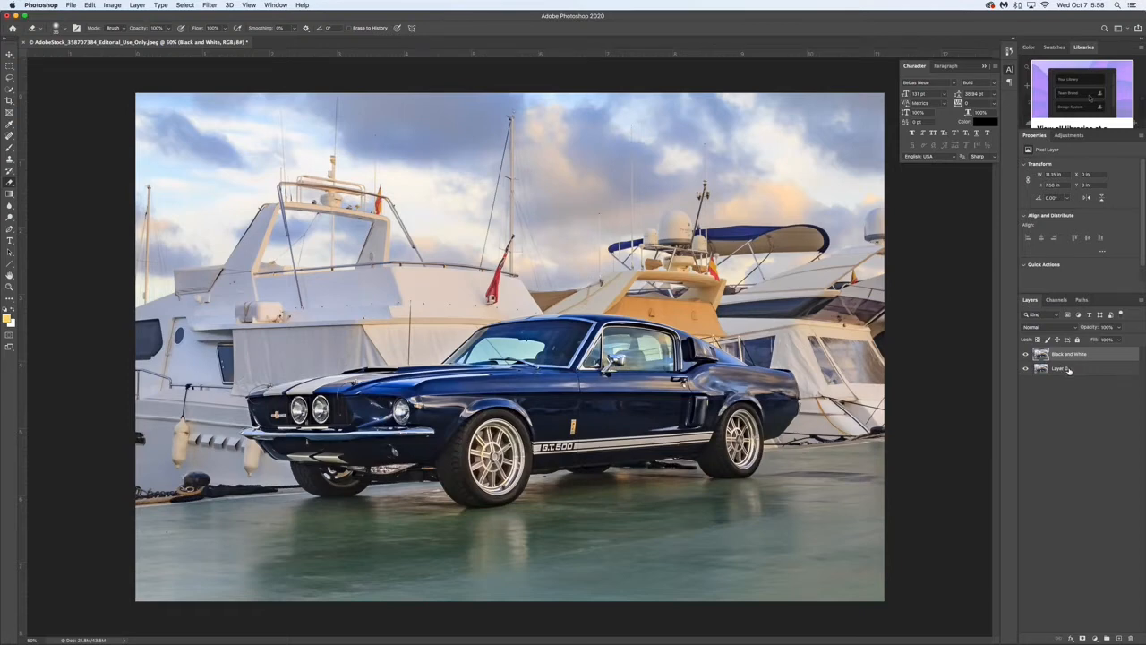
{"action": "left_click", "coordinate": [1066, 369]}
{"action": "left_click", "coordinate": [1071, 356]}
{"action": "left_click", "coordinate": [1068, 368]}
{"action": "left_click", "coordinate": [1068, 358]}
{"action": "left_click", "coordinate": [1064, 371]}
- Apply a Black & White adjustment to the Black and White layer, with Blues set to 0%
{"action": "left_click", "coordinate": [1067, 358]}
{"action": "left_click", "coordinate": [112, 5]}
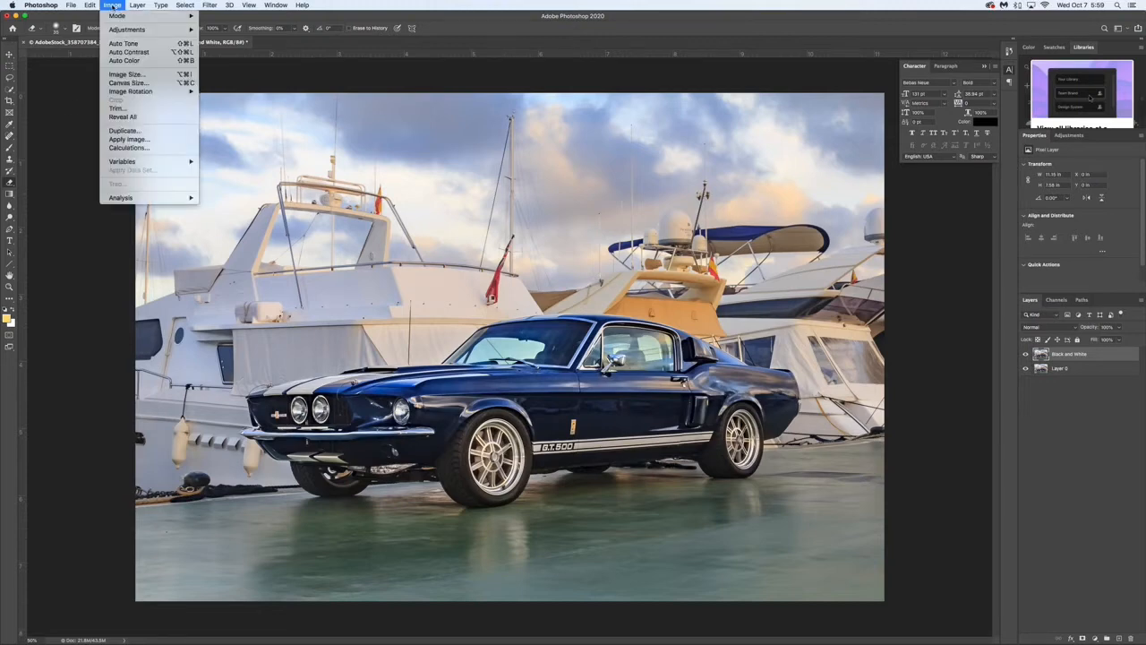
{"action": "mouse_move", "coordinate": [121, 32]}
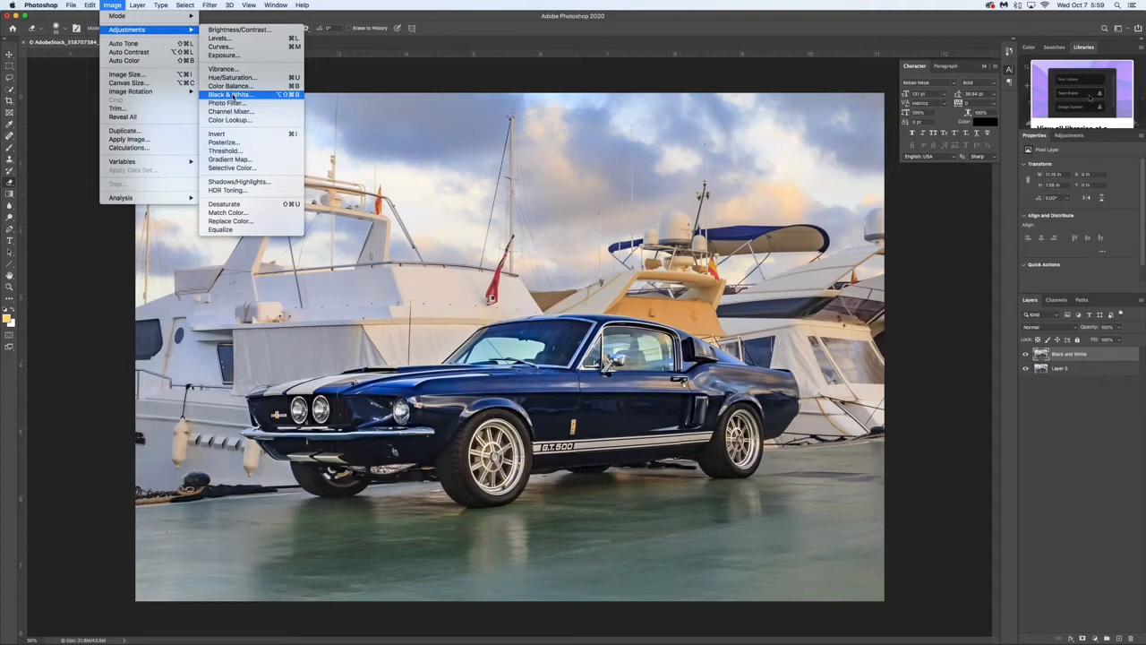
{"action": "left_click", "coordinate": [230, 95]}
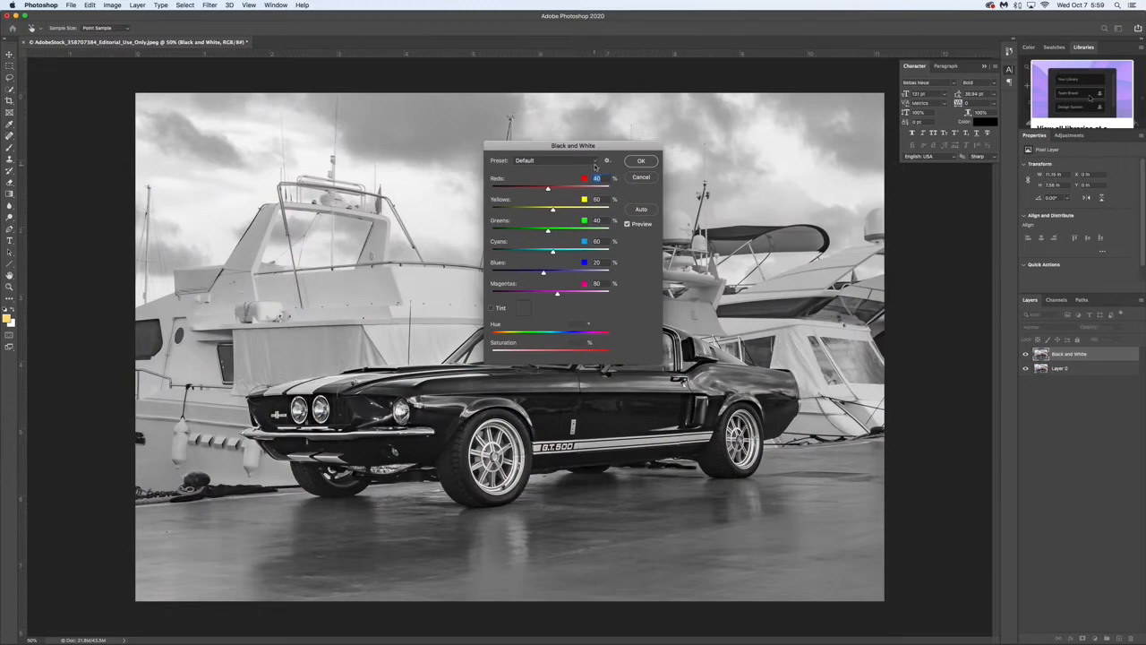
{"action": "left_click_drag", "start_coordinate": [569, 148], "coordinate": [810, 132]}
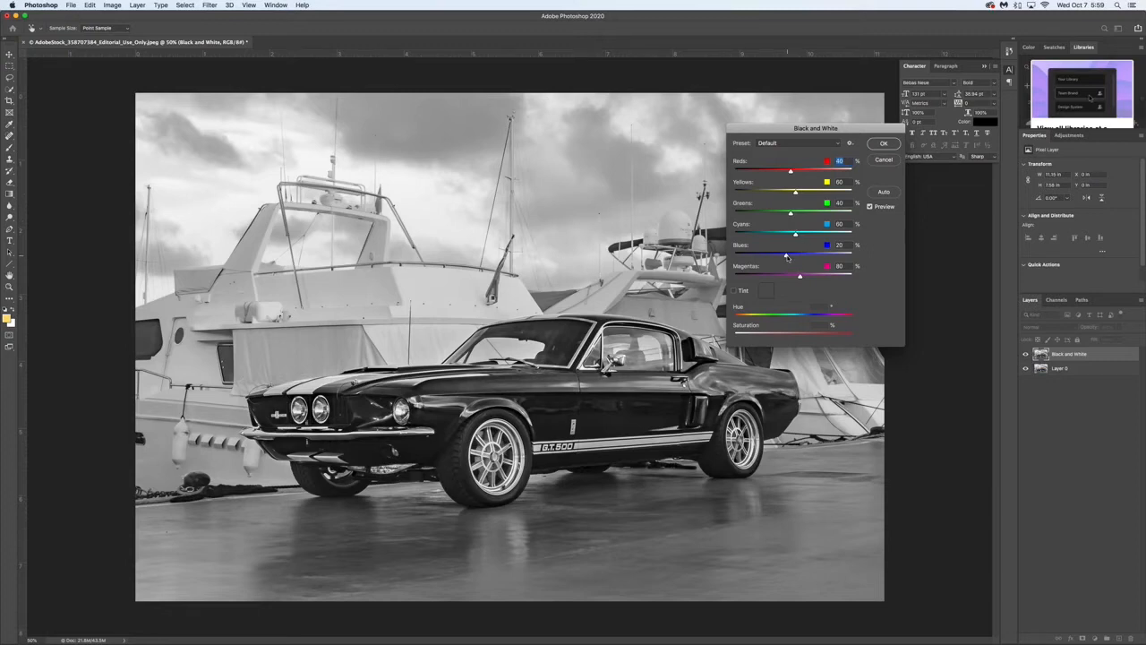
{"action": "mouse_move", "coordinate": [787, 257]}
{"action": "left_mouse_down"}
{"action": "mouse_move", "coordinate": [839, 256]}
{"action": "mouse_move", "coordinate": [770, 256]}
{"action": "mouse_move", "coordinate": [836, 258]}
{"action": "mouse_move", "coordinate": [781, 257]}
{"action": "left_mouse_up"}
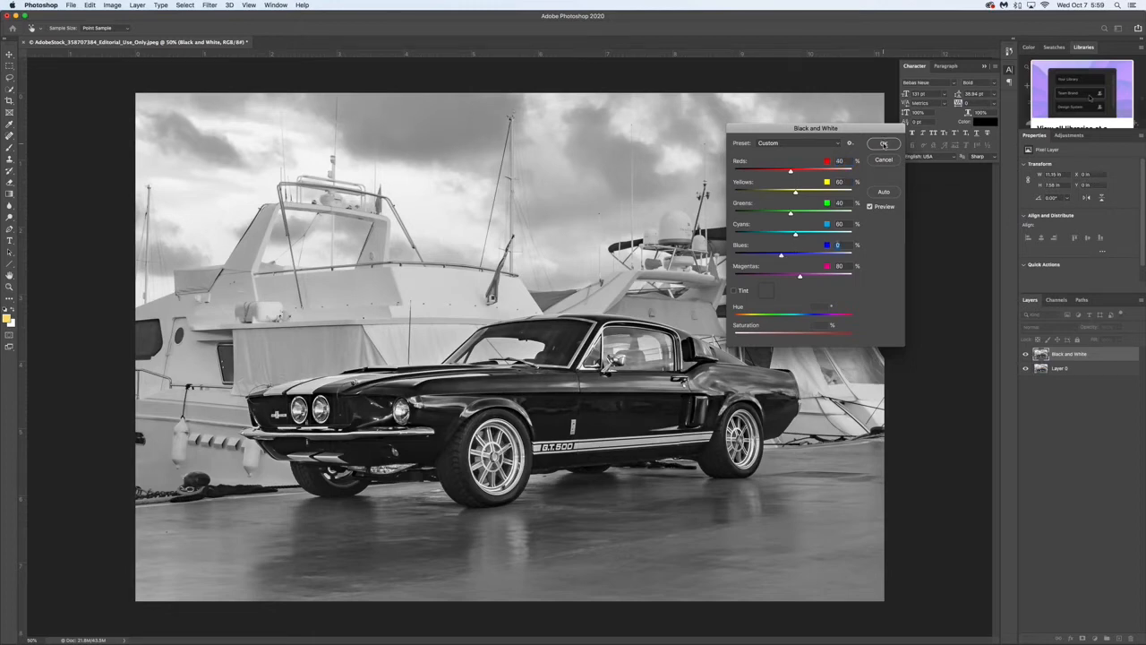
{"action": "left_click", "coordinate": [883, 144]}
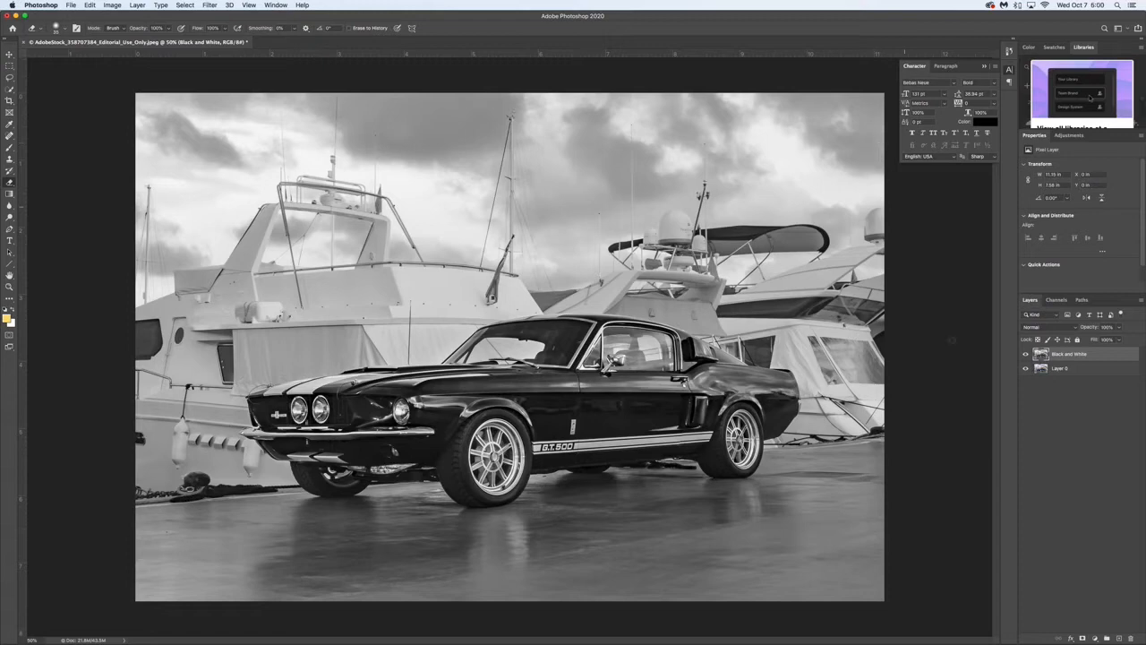
- Compare the monochrome and color versions by repeatedly hiding and showing the Black and White layer
{"action": "left_click", "coordinate": [1026, 356]}
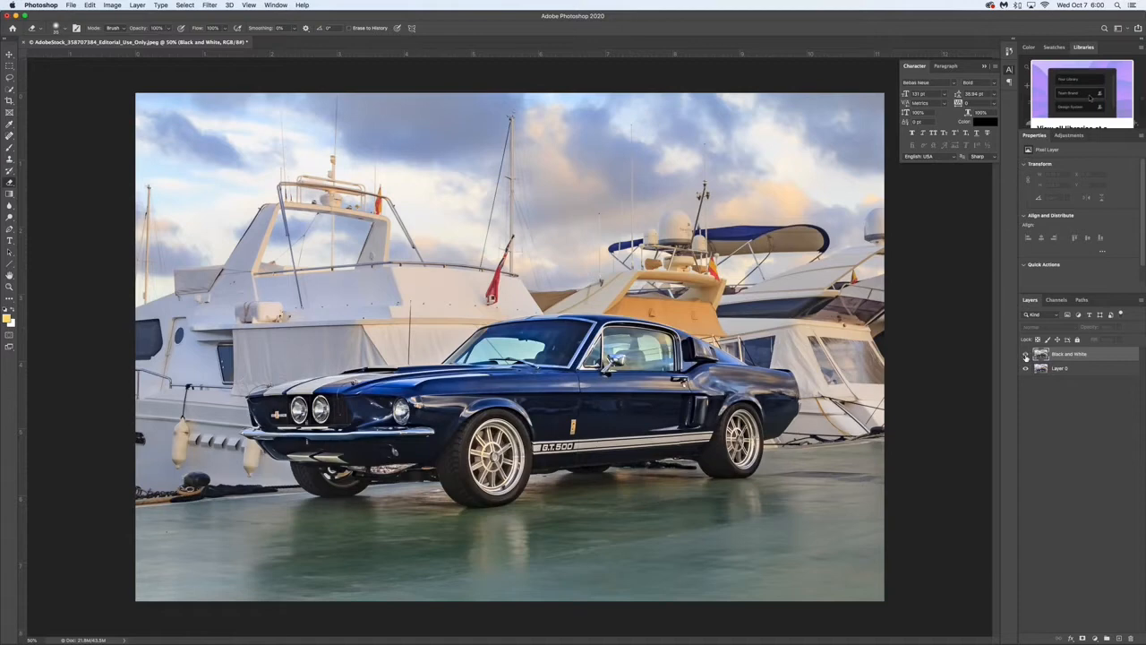
{"action": "left_click", "coordinate": [1026, 355]}
{"action": "left_click", "coordinate": [1026, 356]}
{"action": "left_click", "coordinate": [1027, 356]}
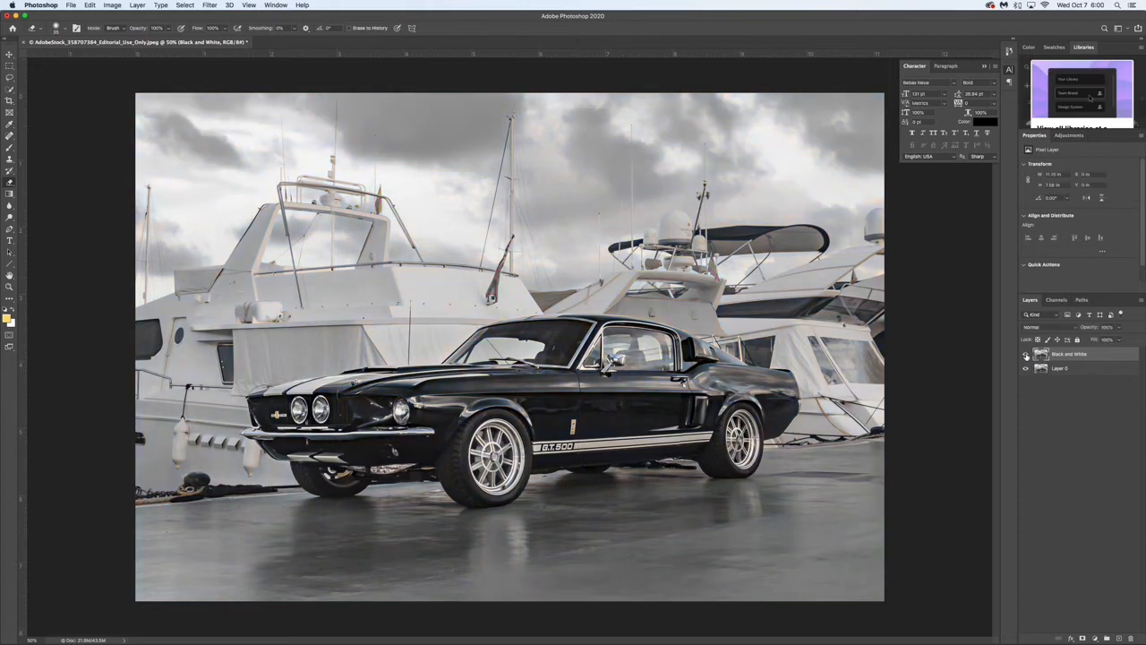
{"action": "left_click", "coordinate": [1027, 356]}
{"action": "left_click", "coordinate": [1026, 356]}
{"action": "double_click", "coordinate": [1059, 354]}
{"action": "key", "text": "Return"}
{"action": "left_click", "coordinate": [1087, 368]}
{"action": "left_click", "coordinate": [1087, 355]}
{"action": "left_click", "coordinate": [1088, 368]}
{"action": "left_click", "coordinate": [1087, 355]}
{"action": "left_click", "coordinate": [1088, 366]}
- Select the Black and White layer and slightly increase the Eraser's brush size
{"action": "left_click", "coordinate": [1086, 355]}
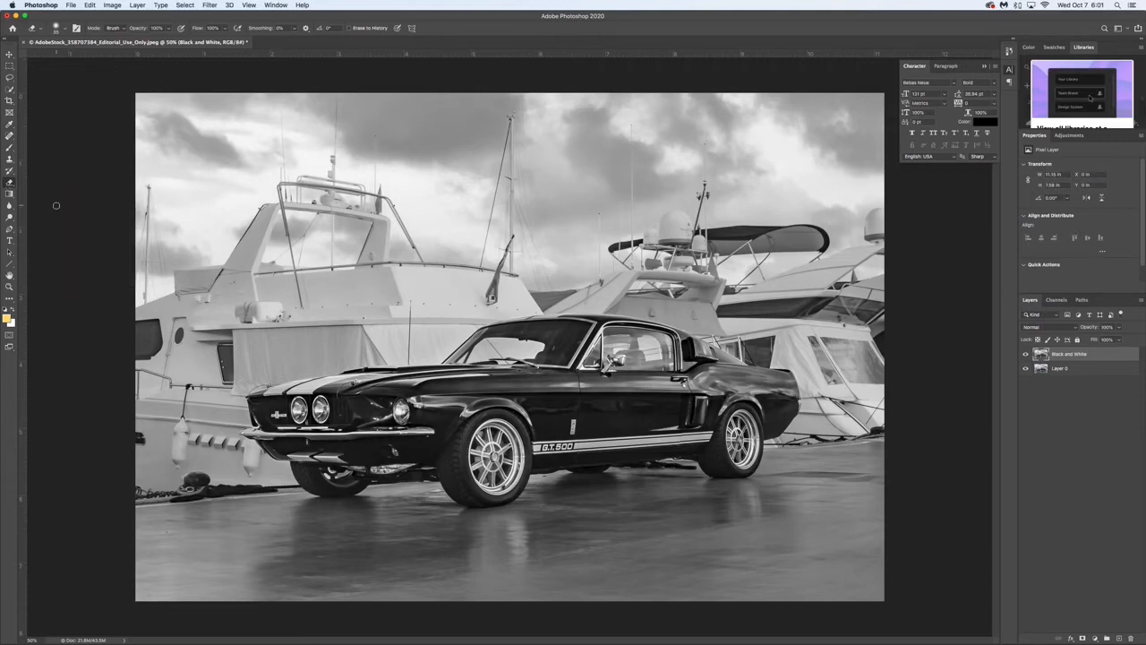
{"action": "left_click", "coordinate": [65, 31]}
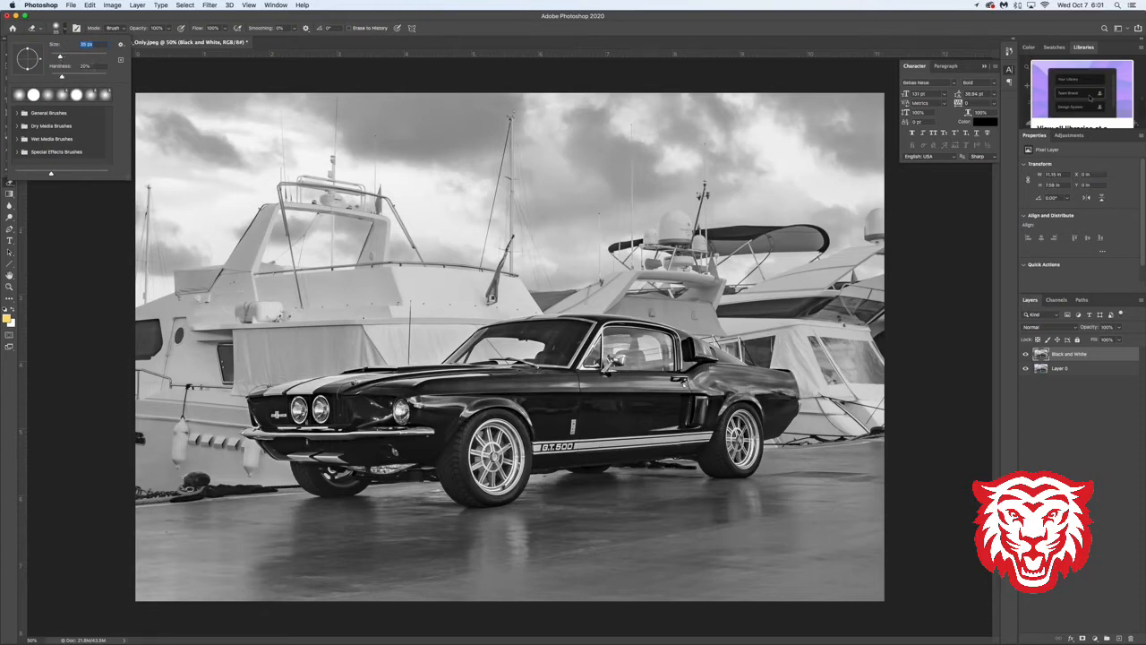
{"action": "left_click", "coordinate": [64, 33]}
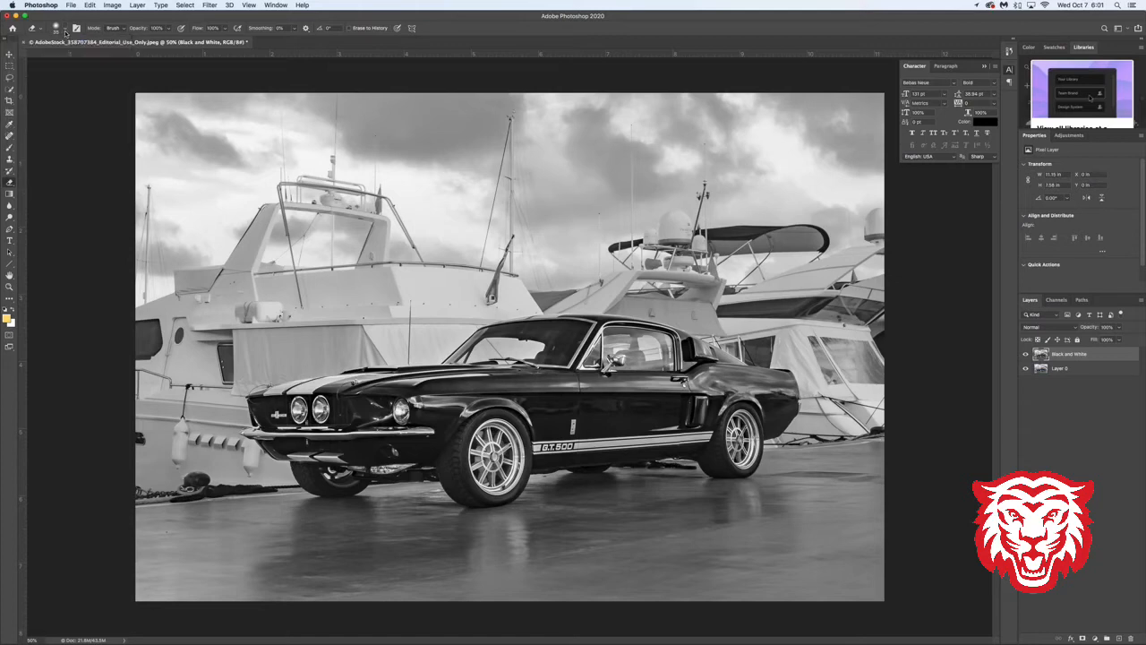
{"action": "left_click", "coordinate": [65, 33]}
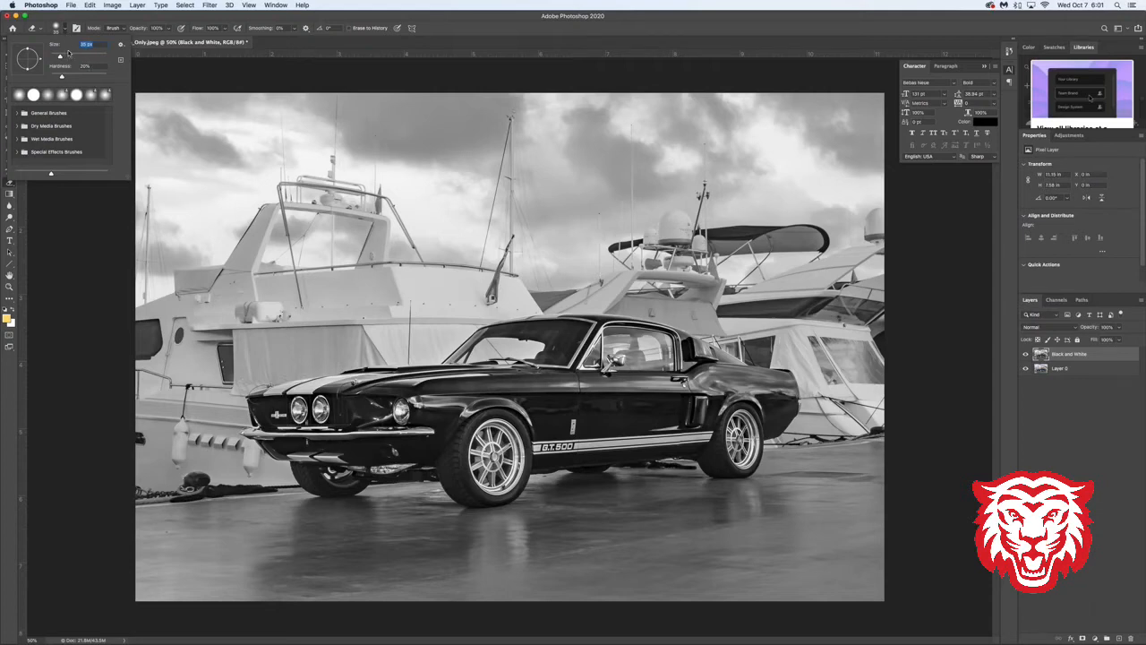
{"action": "left_click", "coordinate": [74, 19]}
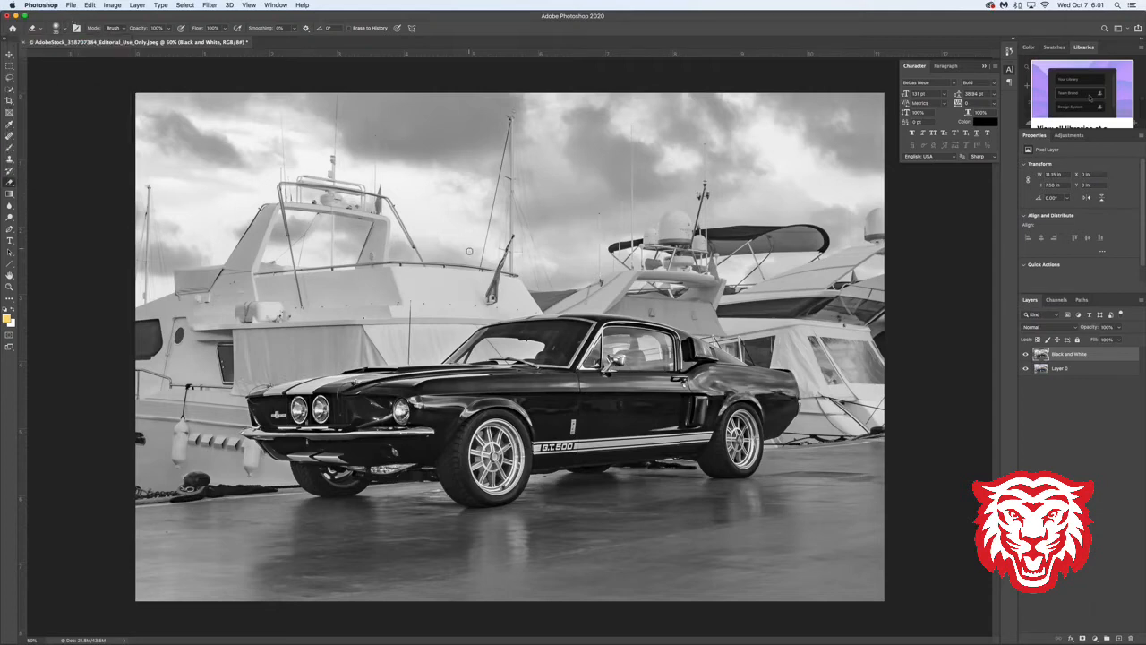
{"action": "left_click", "coordinate": [63, 28]}
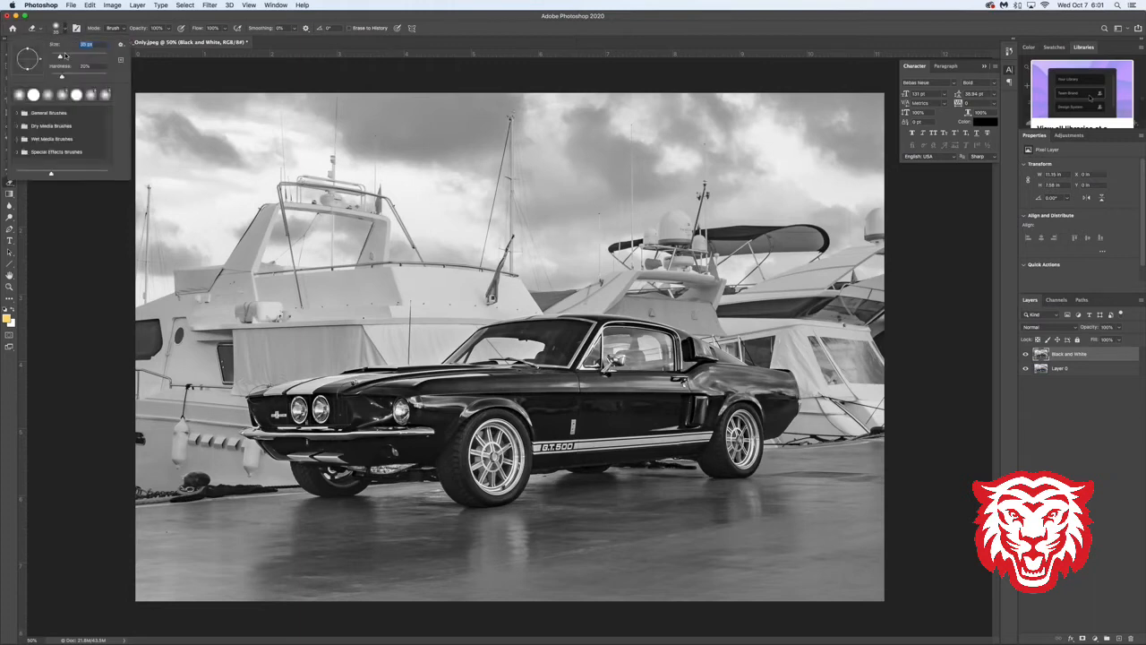
{"action": "left_click_drag", "start_coordinate": [62, 58], "coordinate": [75, 57]}
{"action": "left_click_drag", "start_coordinate": [74, 57], "coordinate": [64, 58]}
{"action": "key", "text": "Return"}
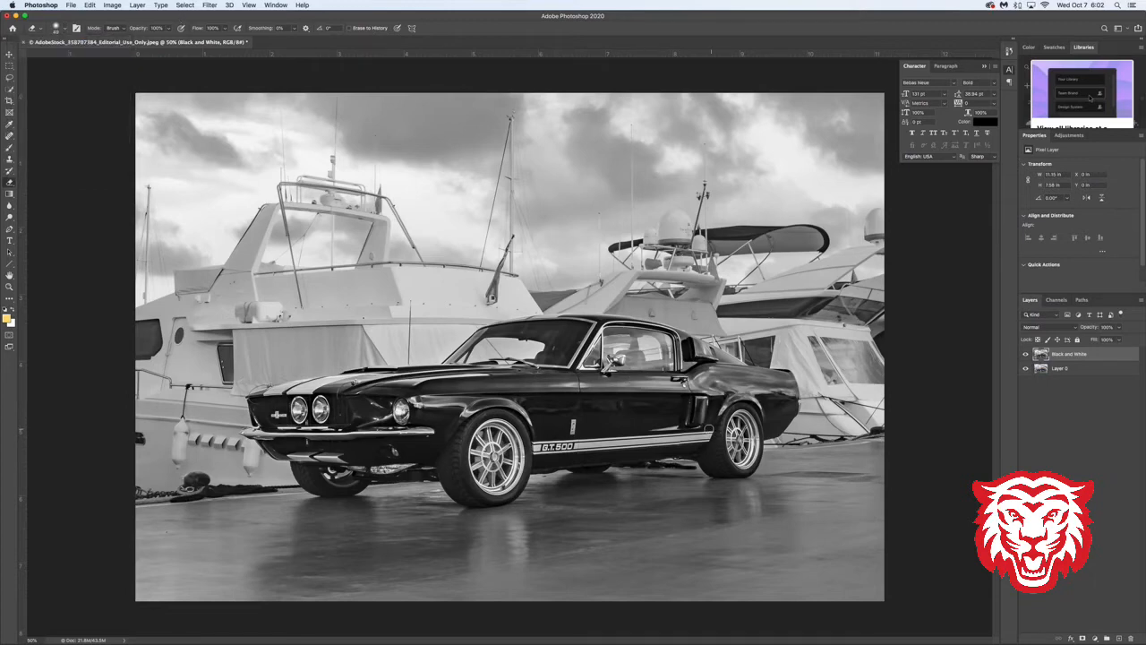
- Enlarge the Eraser brush to 175 px and erase the car from the Black and White layer to reveal the color Mustang
{"action": "key", "text": "bracketright"}
{"action": "key", "text": "bracketright"}
{"action": "key", "text": "bracketright"}
{"action": "key", "text": "bracketright"}
{"action": "key", "text": "bracketleft"}
{"action": "key", "text": "bracketleft"}
{"action": "key", "text": "bracketleft"}
{"action": "key", "text": "bracketright"}
{"action": "key", "text": "bracketright"}
{"action": "key", "text": "bracketright"}
{"action": "key", "text": "bracketright"}
{"action": "key", "text": "bracketright"}
{"action": "mouse_move", "coordinate": [748, 380]}
{"action": "left_mouse_down"}
{"action": "mouse_move", "coordinate": [707, 393]}
{"action": "mouse_move", "coordinate": [290, 409]}
{"action": "mouse_move", "coordinate": [493, 410]}
{"action": "mouse_move", "coordinate": [502, 467]}
{"action": "mouse_move", "coordinate": [548, 434]}
{"action": "left_mouse_up"}
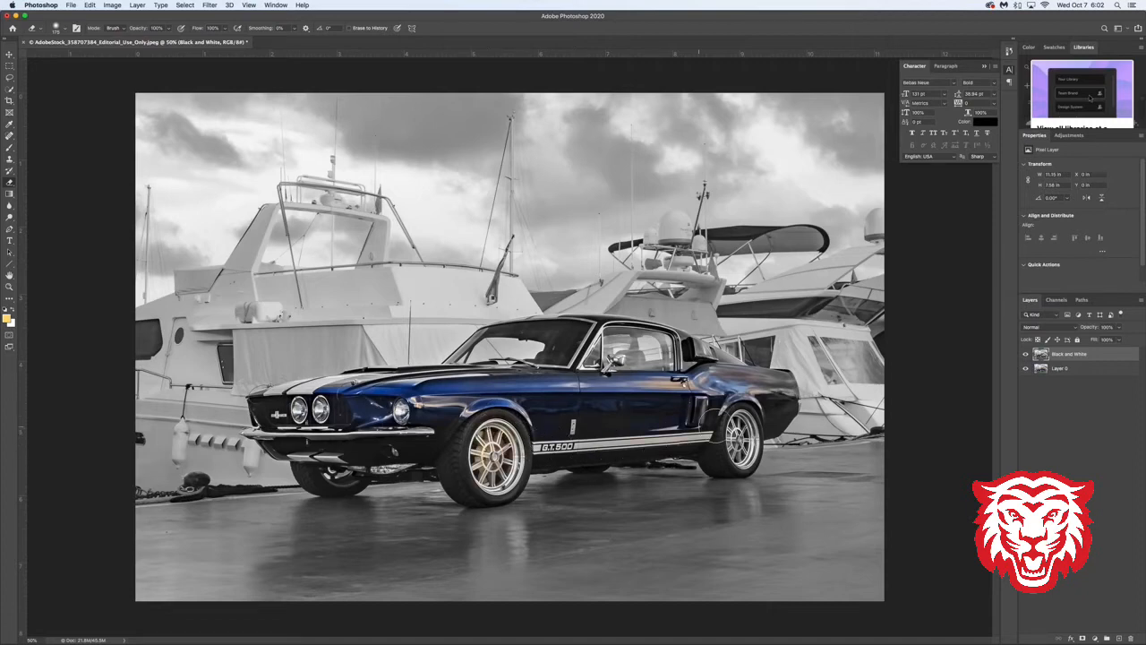
{"action": "mouse_move", "coordinate": [738, 440]}
{"action": "left_mouse_down"}
{"action": "mouse_move", "coordinate": [772, 409]}
{"action": "mouse_move", "coordinate": [624, 332]}
{"action": "mouse_move", "coordinate": [514, 330]}
{"action": "mouse_move", "coordinate": [484, 346]}
{"action": "mouse_move", "coordinate": [485, 376]}
{"action": "mouse_move", "coordinate": [577, 371]}
{"action": "mouse_move", "coordinate": [405, 385]}
{"action": "mouse_move", "coordinate": [273, 421]}
{"action": "mouse_move", "coordinate": [289, 438]}
{"action": "mouse_move", "coordinate": [367, 446]}
{"action": "mouse_move", "coordinate": [296, 446]}
{"action": "mouse_move", "coordinate": [345, 470]}
{"action": "mouse_move", "coordinate": [444, 446]}
{"action": "mouse_move", "coordinate": [470, 481]}
{"action": "mouse_move", "coordinate": [522, 430]}
{"action": "mouse_move", "coordinate": [515, 418]}
{"action": "left_mouse_up"}
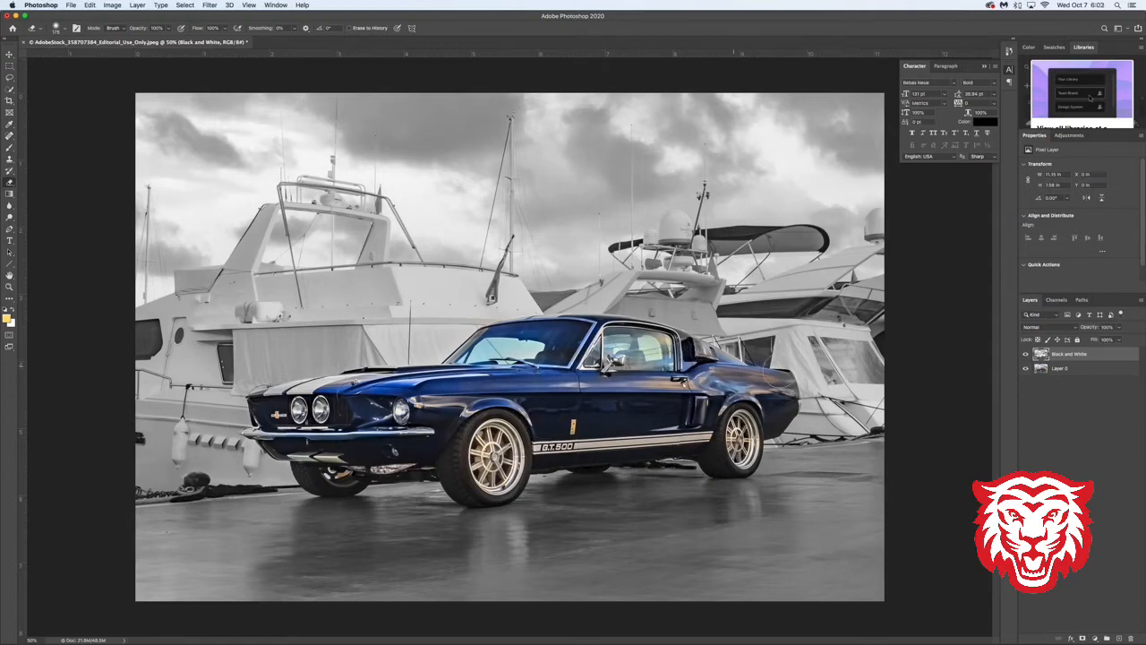
- Check the erased area by hiding and reshowing the Black and White layer, and hide Layer 0
{"action": "left_click", "coordinate": [1026, 355]}
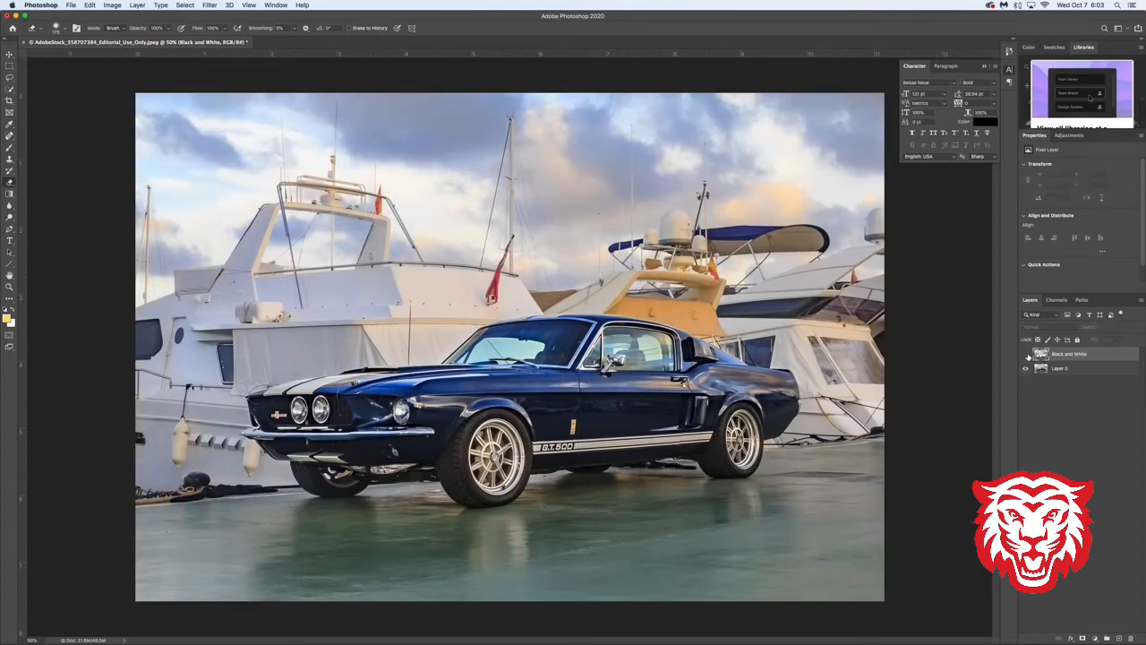
{"action": "left_click", "coordinate": [1026, 355]}
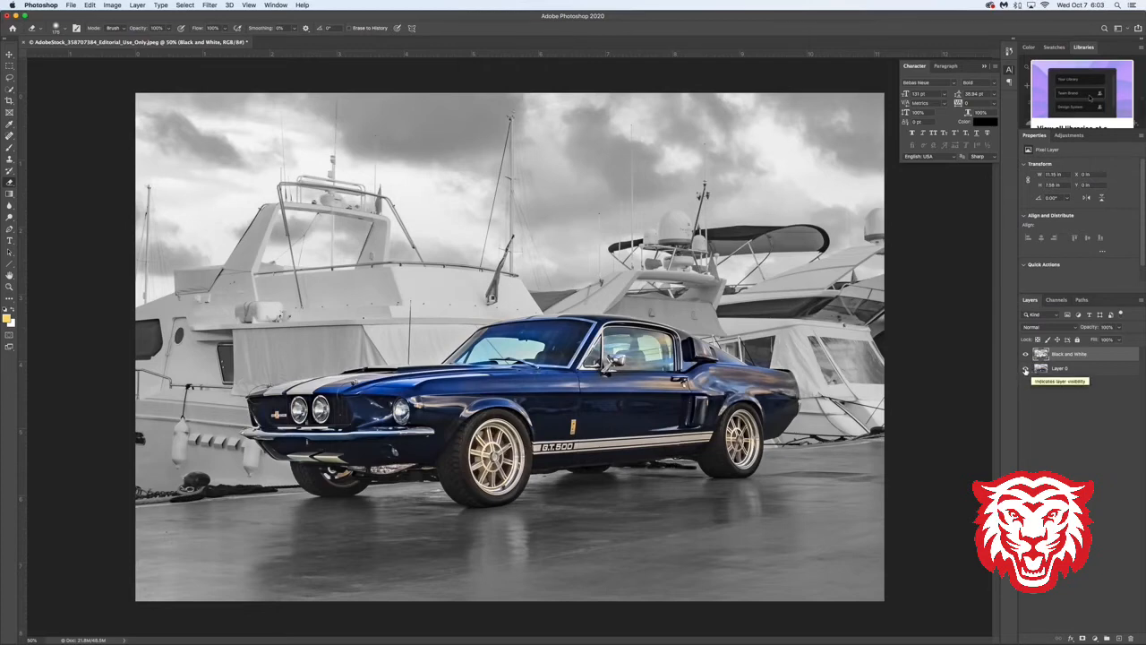
{"action": "left_click", "coordinate": [1027, 369]}
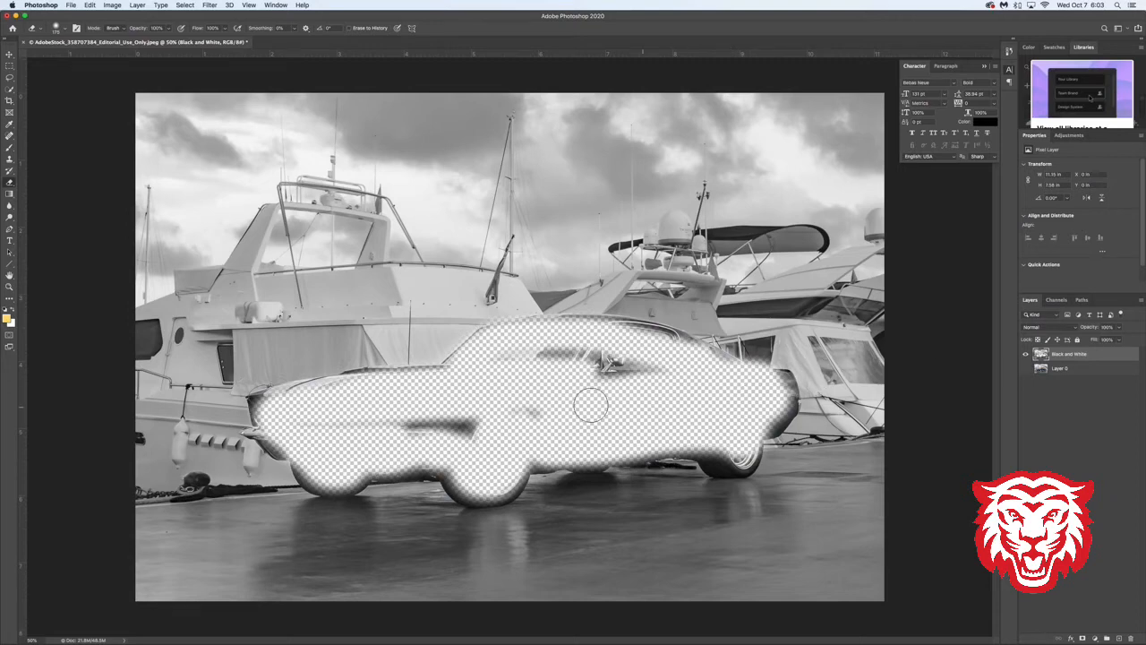
- Erase the leftover patches inside the car body, roofline and rear of the Mustang on the Black and White layer
{"action": "mouse_move", "coordinate": [622, 380]}
{"action": "left_mouse_down"}
{"action": "mouse_move", "coordinate": [515, 361]}
{"action": "mouse_move", "coordinate": [507, 396]}
{"action": "mouse_move", "coordinate": [531, 413]}
{"action": "mouse_move", "coordinate": [417, 423]}
{"action": "left_mouse_up"}
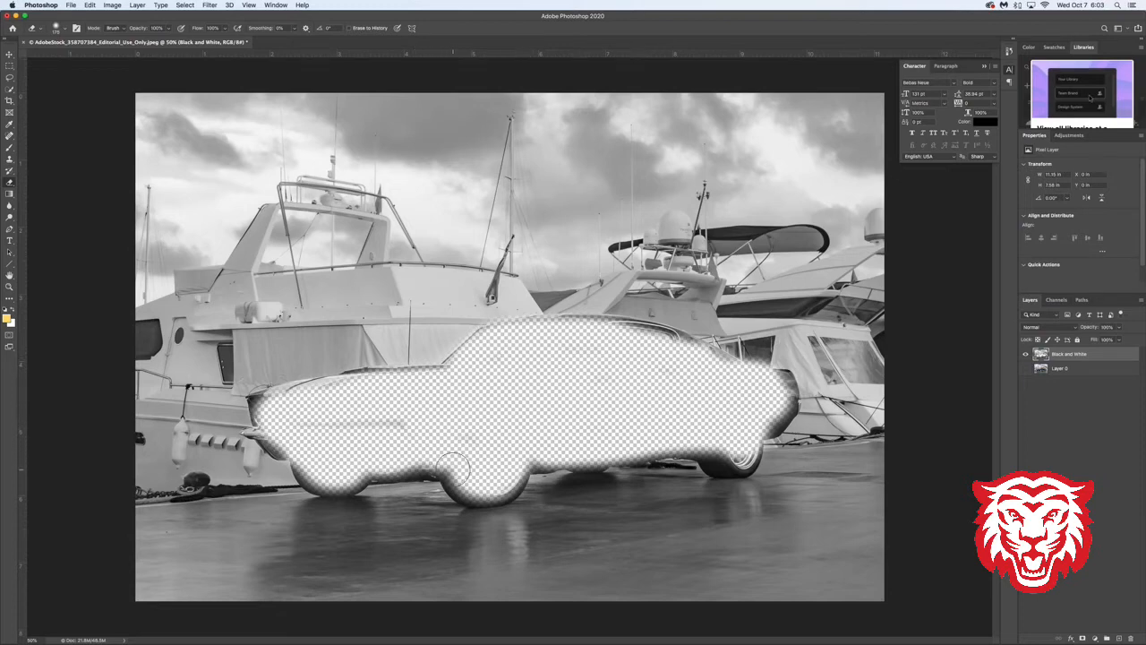
{"action": "mouse_move", "coordinate": [456, 470]}
{"action": "left_mouse_down"}
{"action": "mouse_move", "coordinate": [484, 488]}
{"action": "mouse_move", "coordinate": [506, 482]}
{"action": "mouse_move", "coordinate": [532, 448]}
{"action": "mouse_move", "coordinate": [565, 451]}
{"action": "left_mouse_up"}
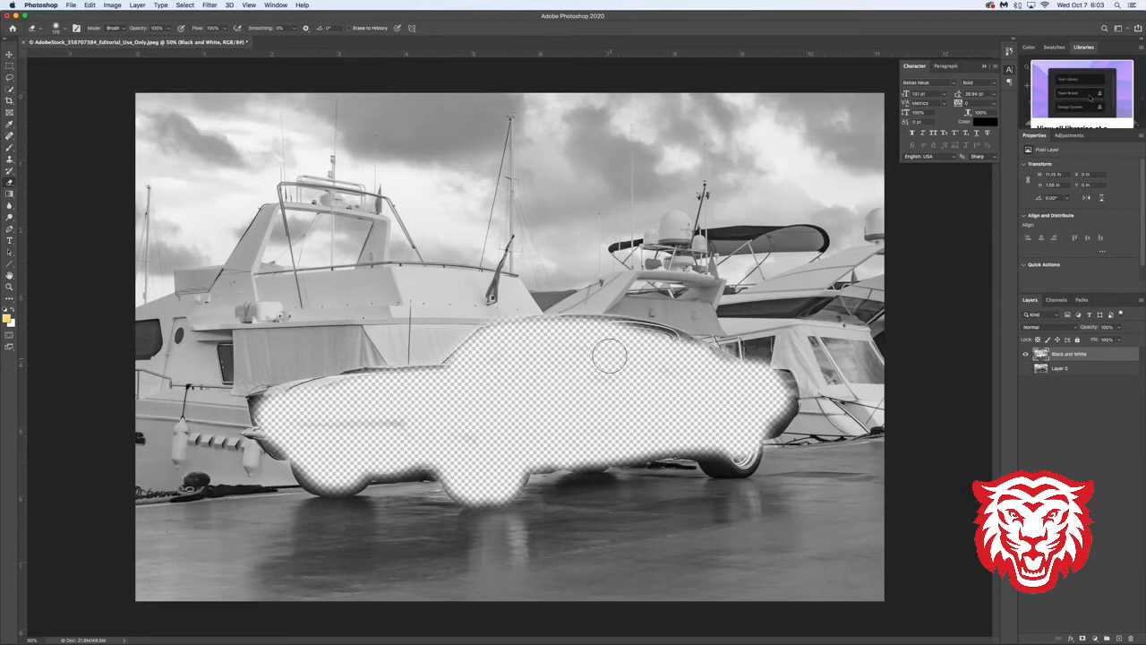
{"action": "left_click_drag", "start_coordinate": [604, 336], "coordinate": [677, 347]}
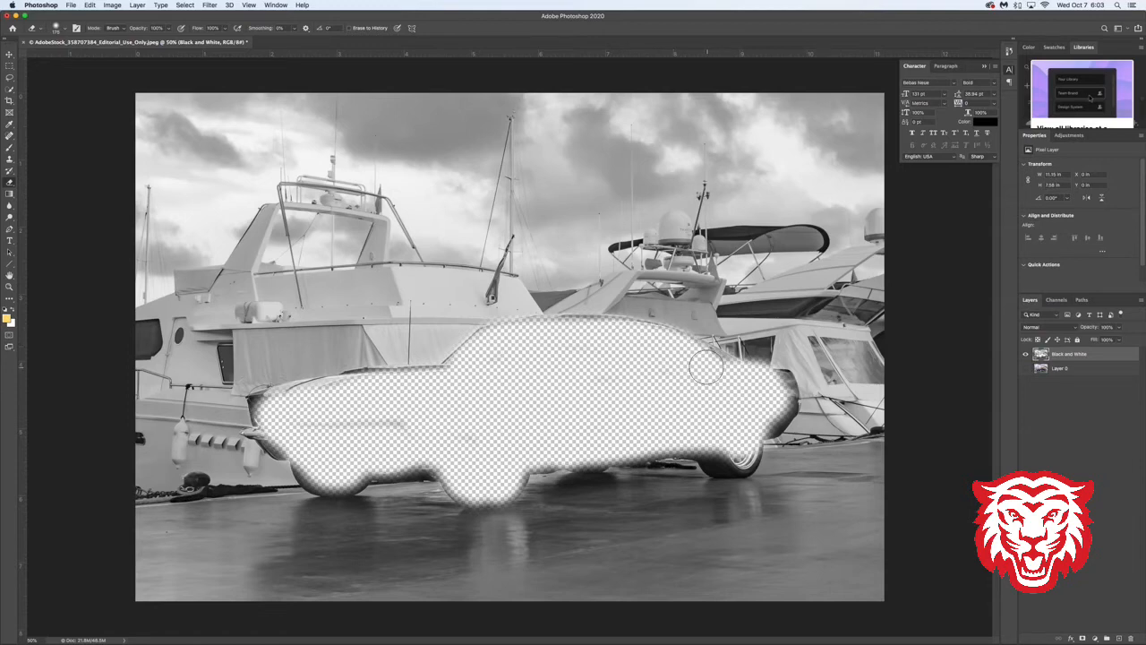
{"action": "mouse_move", "coordinate": [767, 394]}
{"action": "left_mouse_down"}
{"action": "mouse_move", "coordinate": [781, 388]}
{"action": "mouse_move", "coordinate": [776, 416]}
{"action": "mouse_move", "coordinate": [721, 437]}
{"action": "mouse_move", "coordinate": [716, 471]}
{"action": "mouse_move", "coordinate": [742, 455]}
{"action": "mouse_move", "coordinate": [736, 441]}
{"action": "left_mouse_up"}
- Reduce the Eraser's brush size and erase the gray fringe along the car's front end, hood and roofline
{"action": "key", "text": "bracketleft"}
{"action": "key", "text": "bracketleft"}
{"action": "key", "text": "bracketleft"}
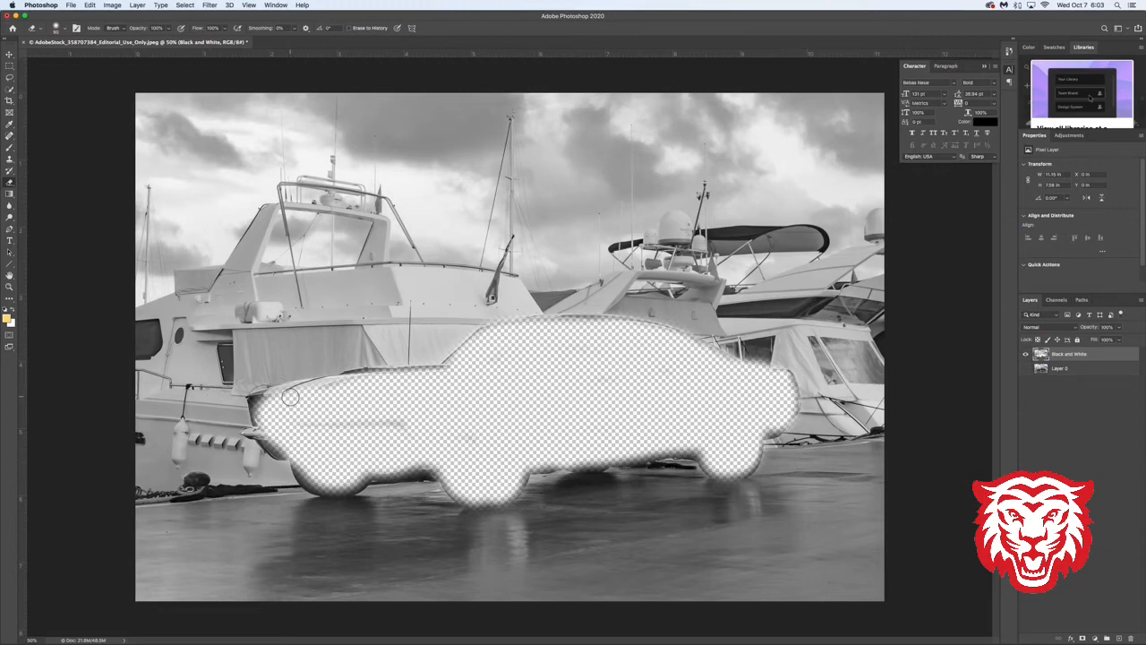
{"action": "mouse_move", "coordinate": [257, 399]}
{"action": "left_mouse_down"}
{"action": "mouse_move", "coordinate": [258, 433]}
{"action": "mouse_move", "coordinate": [248, 434]}
{"action": "mouse_move", "coordinate": [275, 454]}
{"action": "mouse_move", "coordinate": [267, 443]}
{"action": "left_mouse_up"}
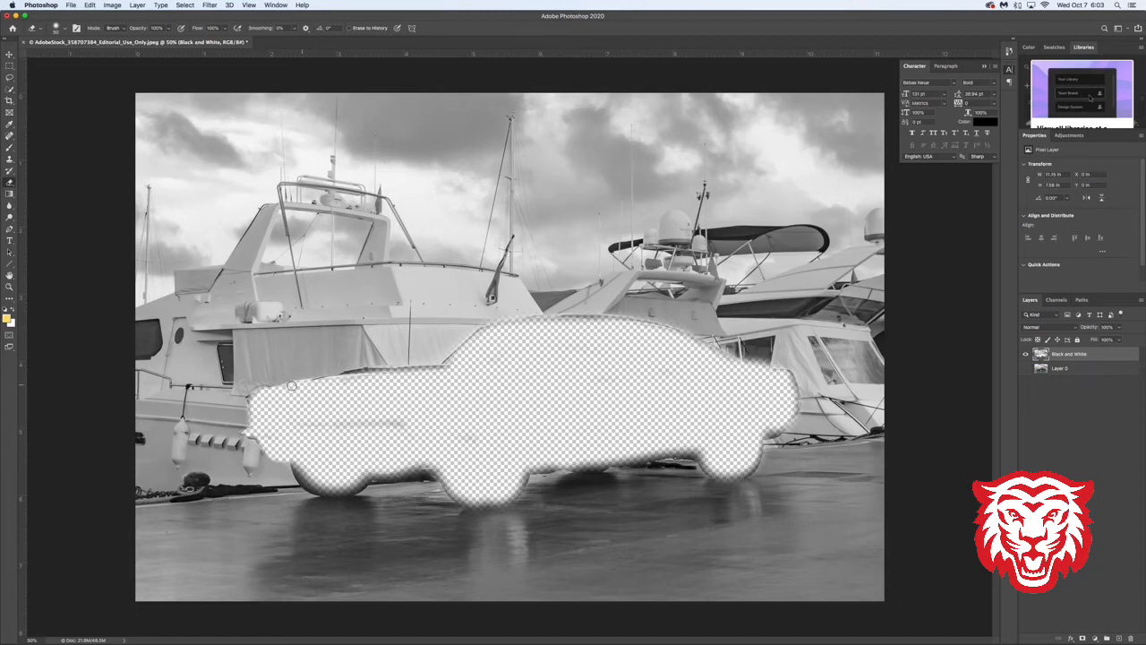
{"action": "left_click_drag", "start_coordinate": [351, 376], "coordinate": [450, 370]}
{"action": "mouse_move", "coordinate": [585, 321]}
{"action": "left_mouse_down"}
{"action": "mouse_move", "coordinate": [668, 330]}
{"action": "mouse_move", "coordinate": [750, 369]}
{"action": "left_mouse_up"}
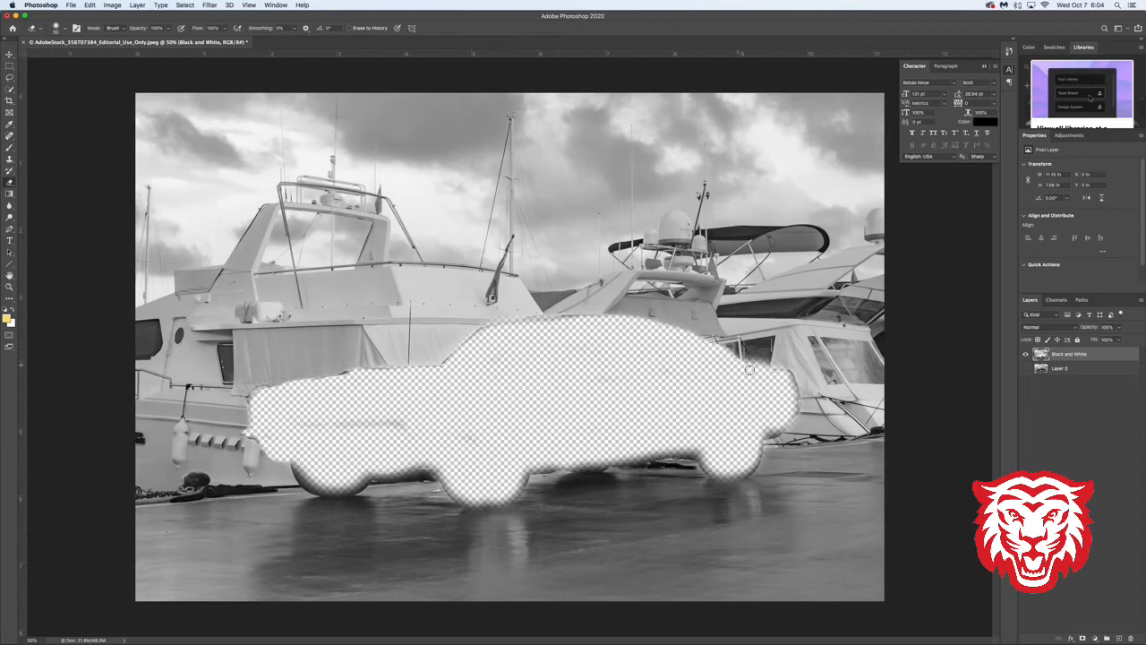
- Erase the remaining fringe around the front wheels, side streak, rear end and underside, and show Layer 0 again
{"action": "mouse_move", "coordinate": [446, 472]}
{"action": "left_mouse_down"}
{"action": "mouse_move", "coordinate": [376, 474]}
{"action": "mouse_move", "coordinate": [432, 471]}
{"action": "left_mouse_up"}
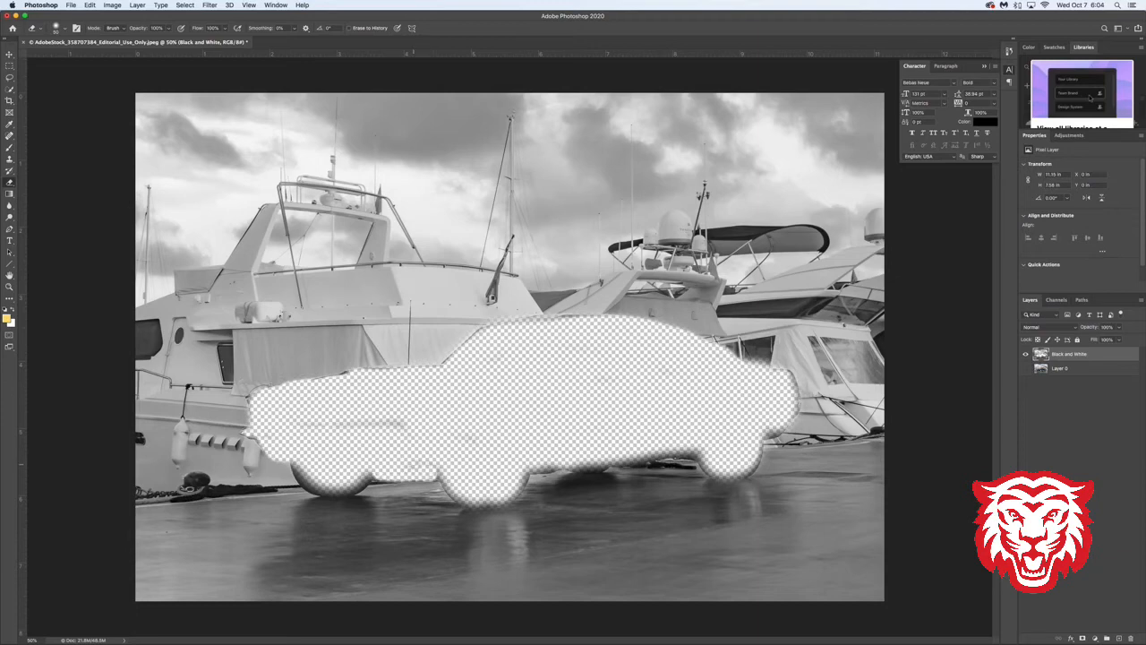
{"action": "mouse_move", "coordinate": [363, 477]}
{"action": "left_mouse_down"}
{"action": "mouse_move", "coordinate": [309, 486]}
{"action": "mouse_move", "coordinate": [296, 464]}
{"action": "mouse_move", "coordinate": [337, 493]}
{"action": "mouse_move", "coordinate": [373, 473]}
{"action": "left_mouse_up"}
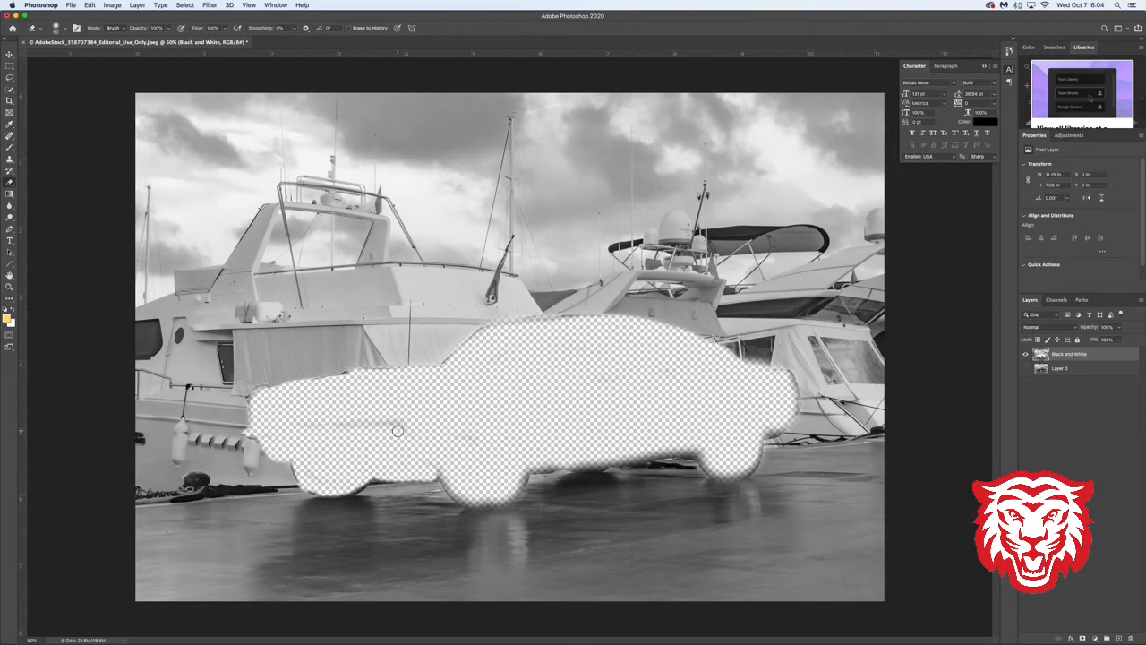
{"action": "left_click_drag", "start_coordinate": [424, 422], "coordinate": [289, 422]}
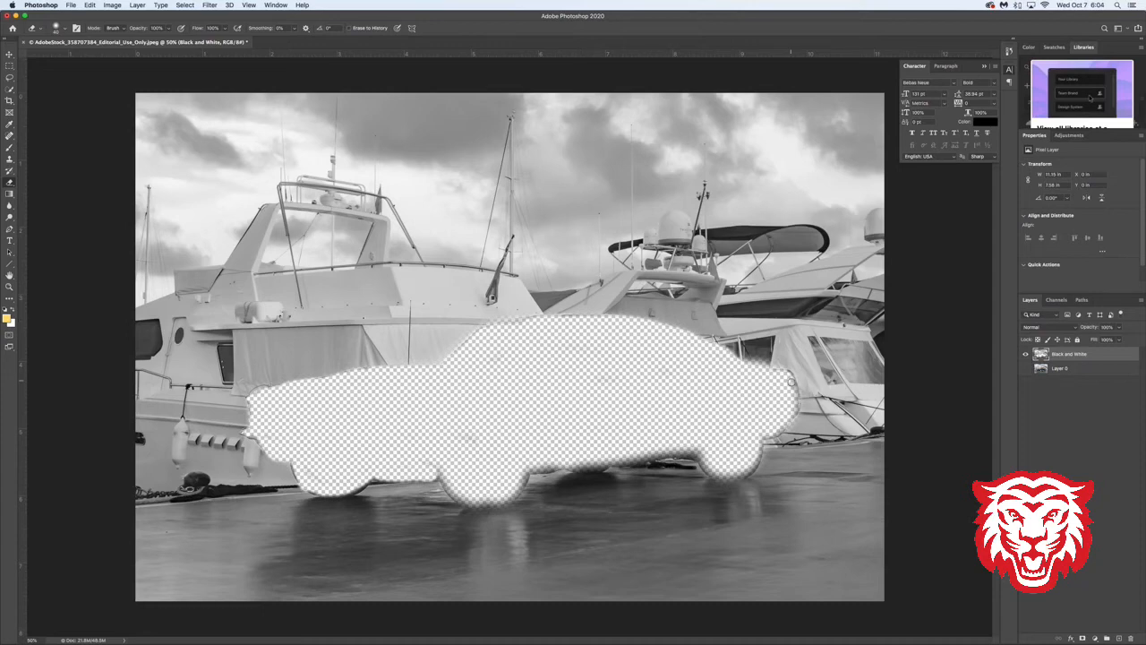
{"action": "mouse_move", "coordinate": [794, 404]}
{"action": "left_mouse_down"}
{"action": "mouse_move", "coordinate": [754, 438]}
{"action": "mouse_move", "coordinate": [752, 467]}
{"action": "mouse_move", "coordinate": [733, 473]}
{"action": "mouse_move", "coordinate": [706, 466]}
{"action": "mouse_move", "coordinate": [699, 448]}
{"action": "mouse_move", "coordinate": [531, 468]}
{"action": "mouse_move", "coordinate": [679, 451]}
{"action": "left_mouse_up"}
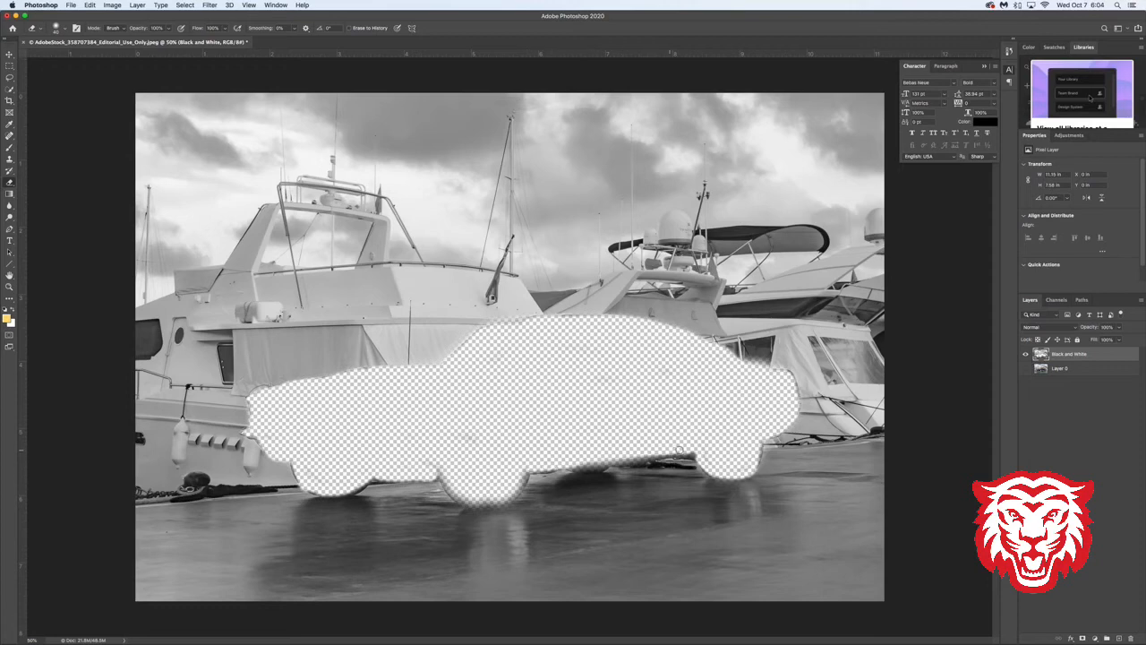
{"action": "left_click", "coordinate": [1074, 370]}
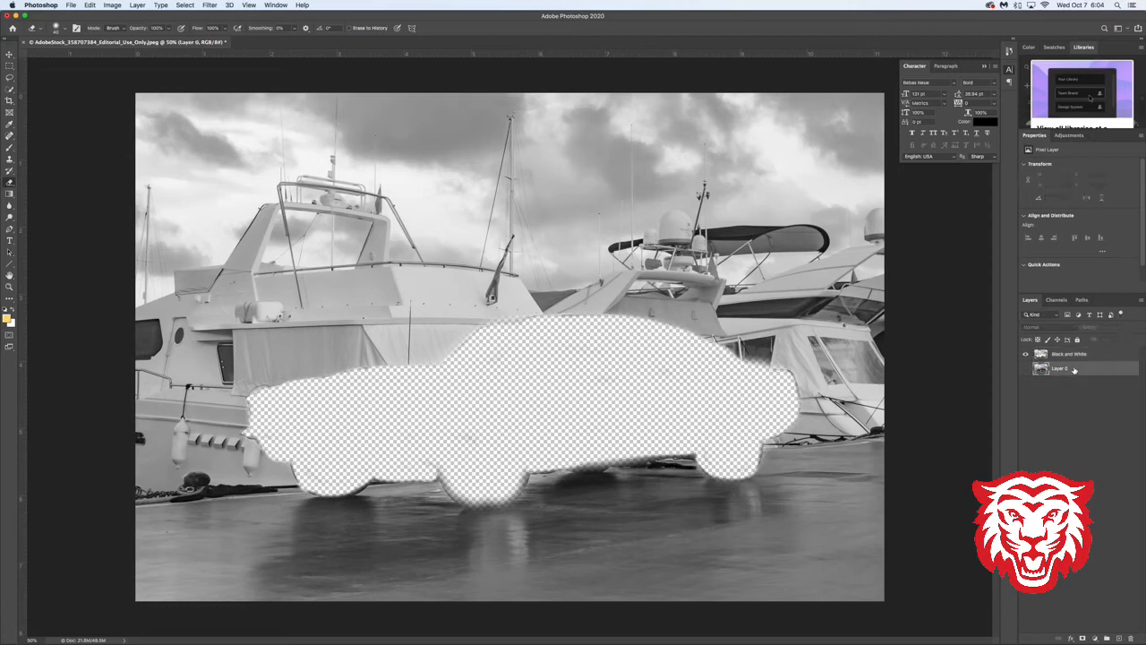
{"action": "left_click", "coordinate": [1027, 369]}
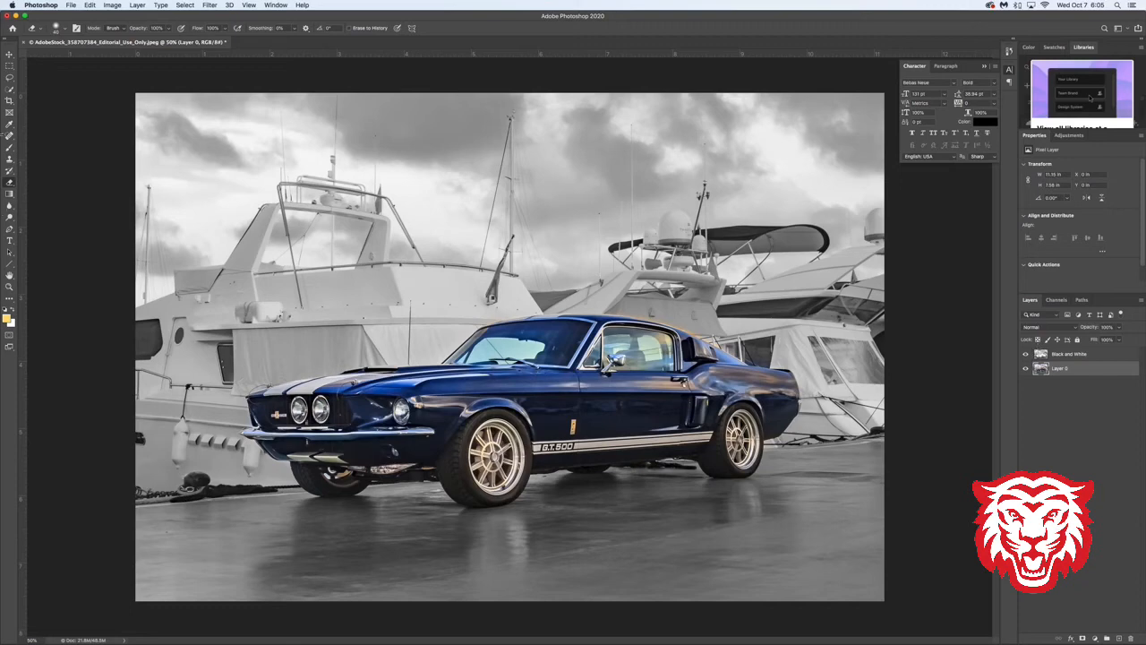
- Start saving the image under a new file name consisting of the student's last name followed by "Mustang"
{"action": "left_click", "coordinate": [72, 6]}
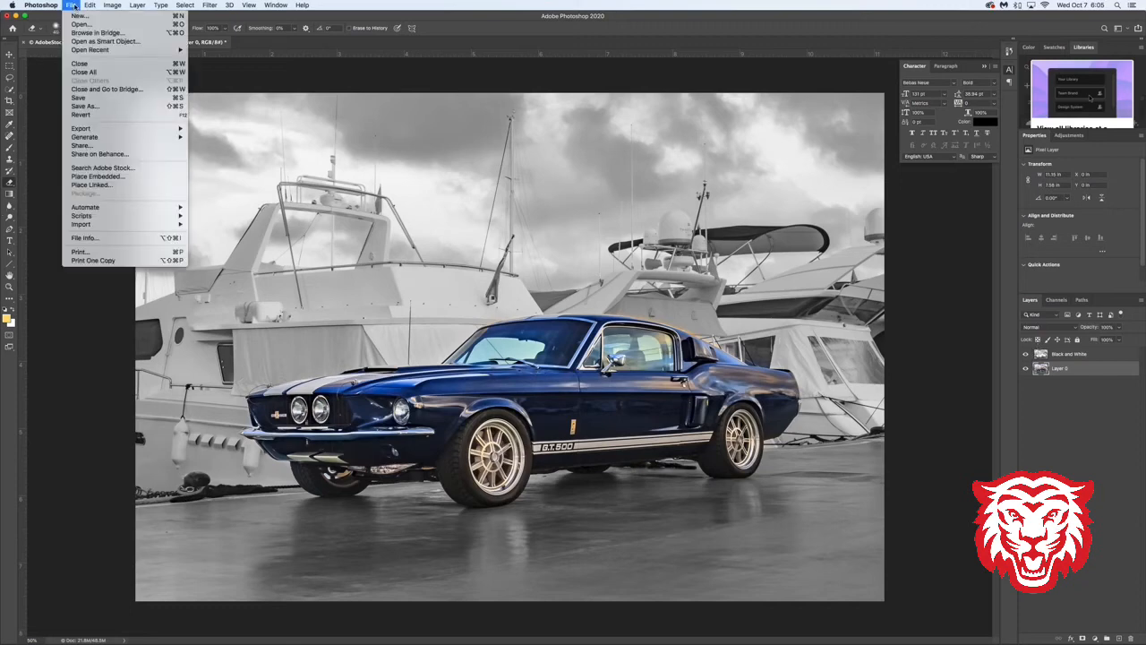
{"action": "mouse_move", "coordinate": [112, 131]}
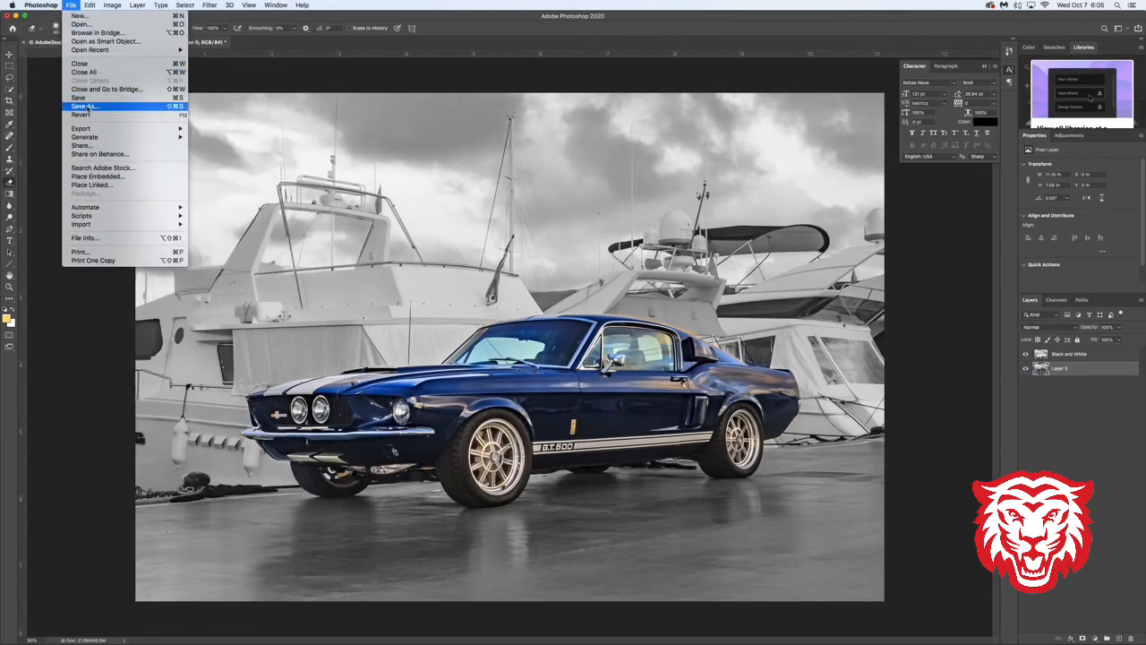
{"action": "left_click", "coordinate": [85, 107]}
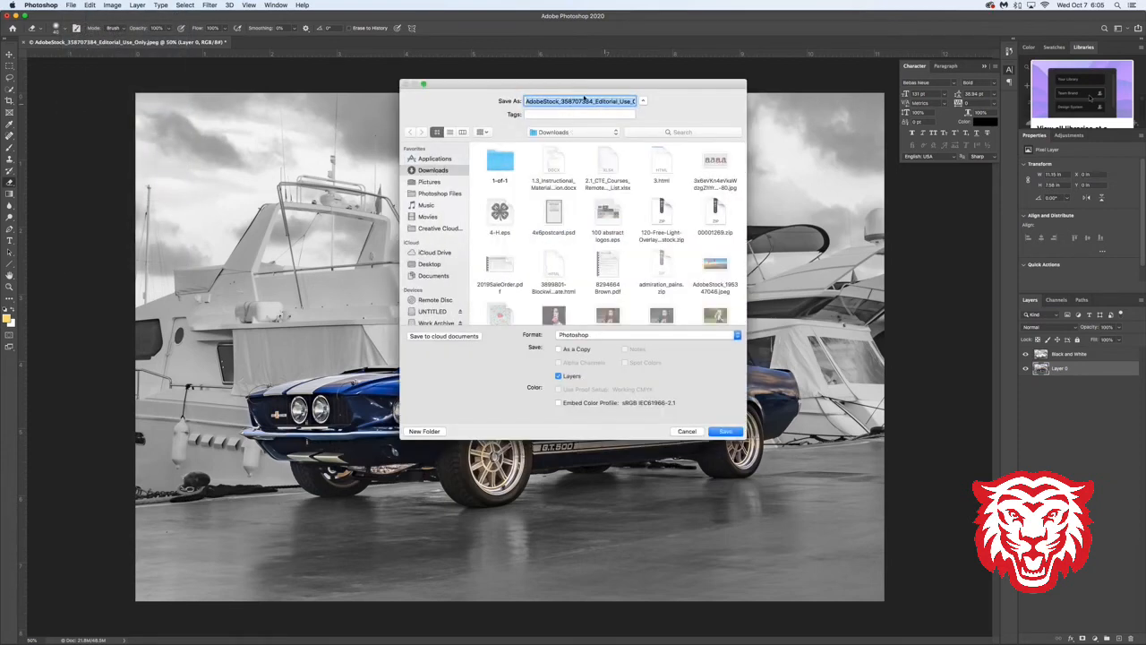
{"action": "type", "text": "Broo"}
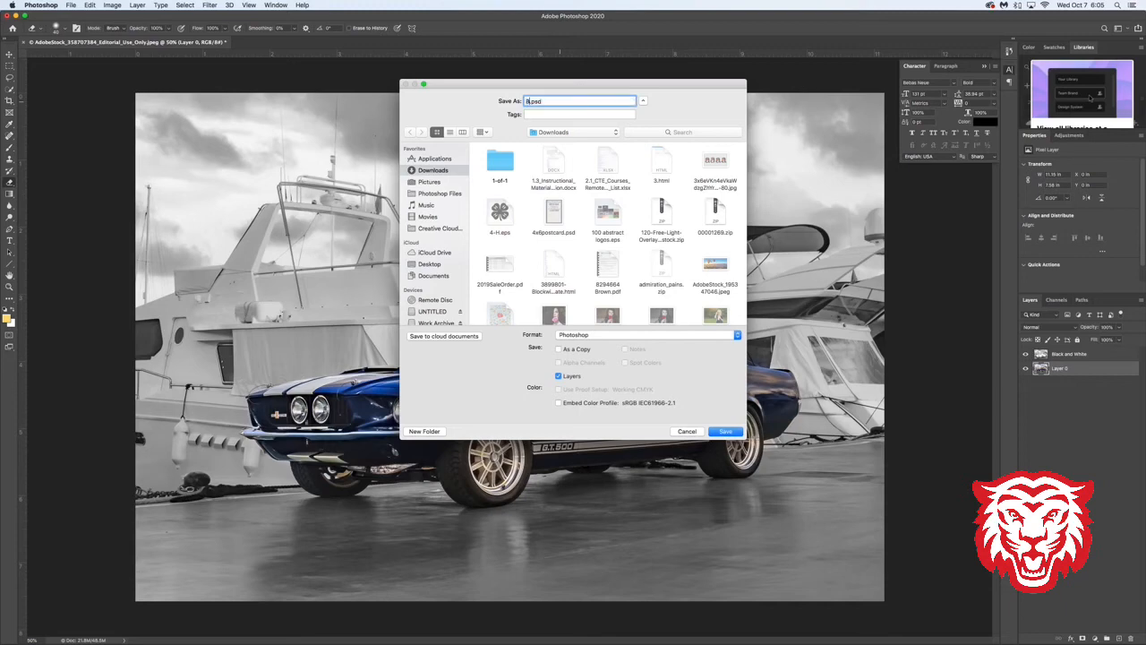
{"action": "type", "text": "wn"}
{"action": "type", "text": "Mustang"}
- Choose the iCloud Desktop as the save location for the Mustang file
{"action": "left_click", "coordinate": [557, 133]}
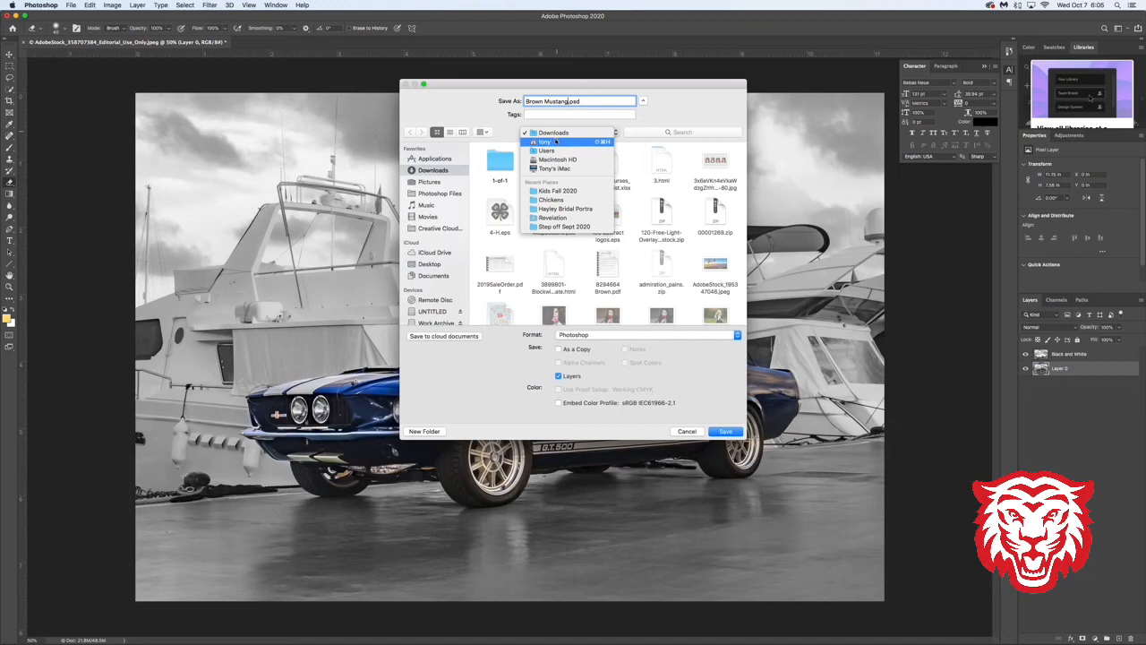
{"action": "left_click", "coordinate": [564, 134]}
{"action": "left_click", "coordinate": [564, 135]}
{"action": "left_click", "coordinate": [459, 106]}
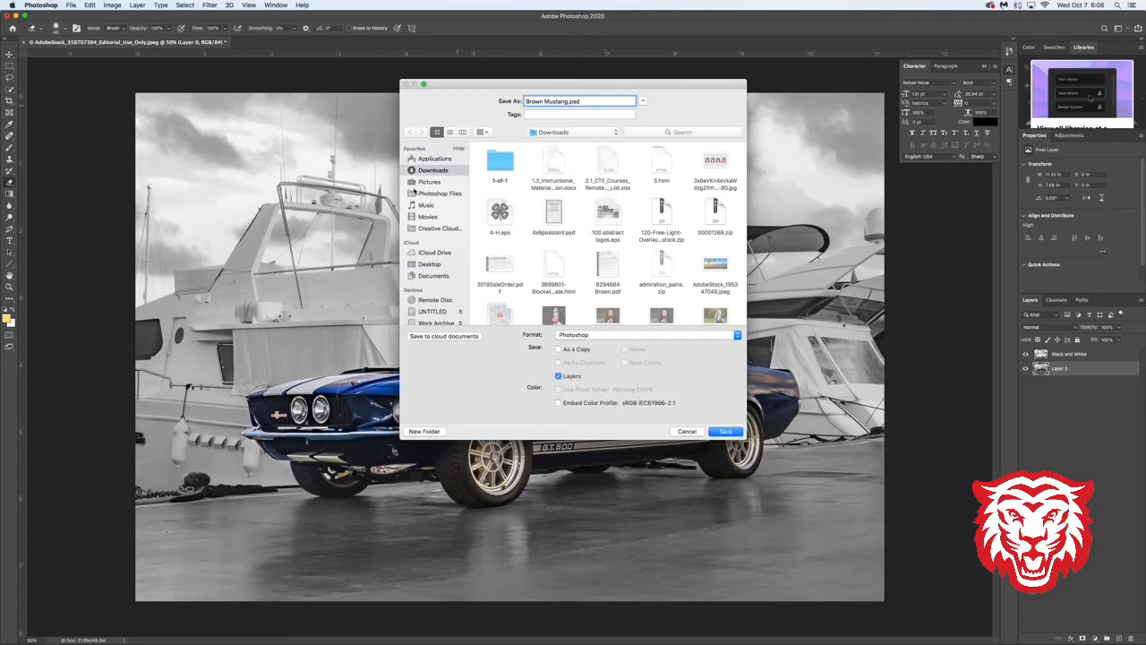
{"action": "left_click", "coordinate": [432, 265]}
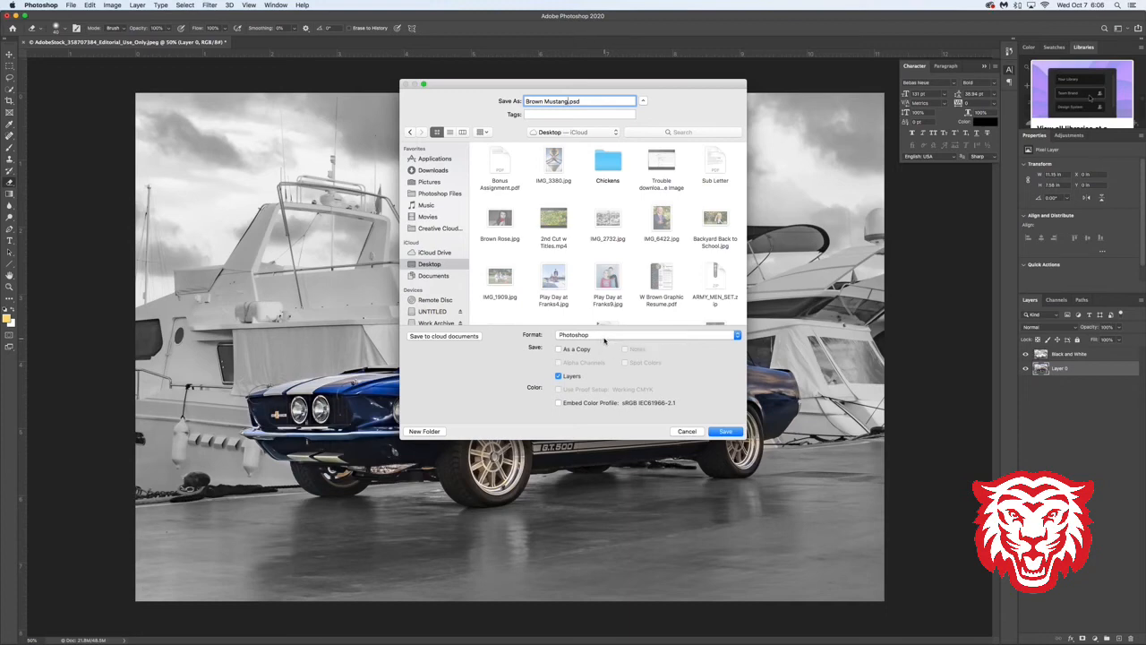
- Set the file format to JPEG and save the image with quality 12 (Maximum) and Baseline ("Standard")
{"action": "left_click", "coordinate": [605, 337]}
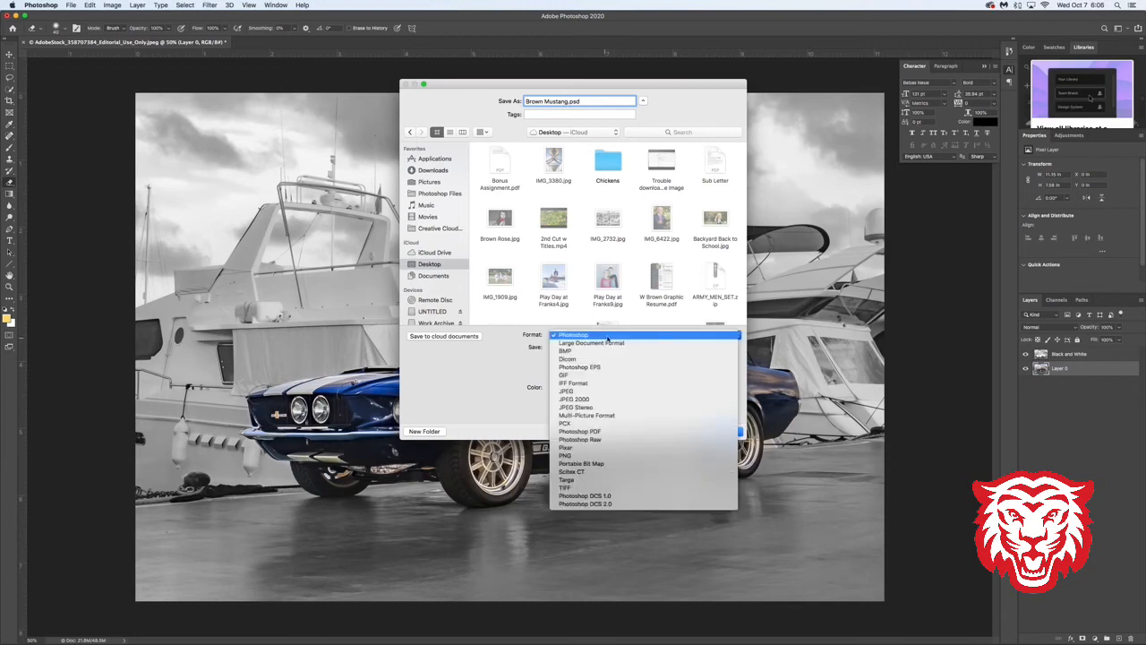
{"action": "left_click", "coordinate": [606, 337]}
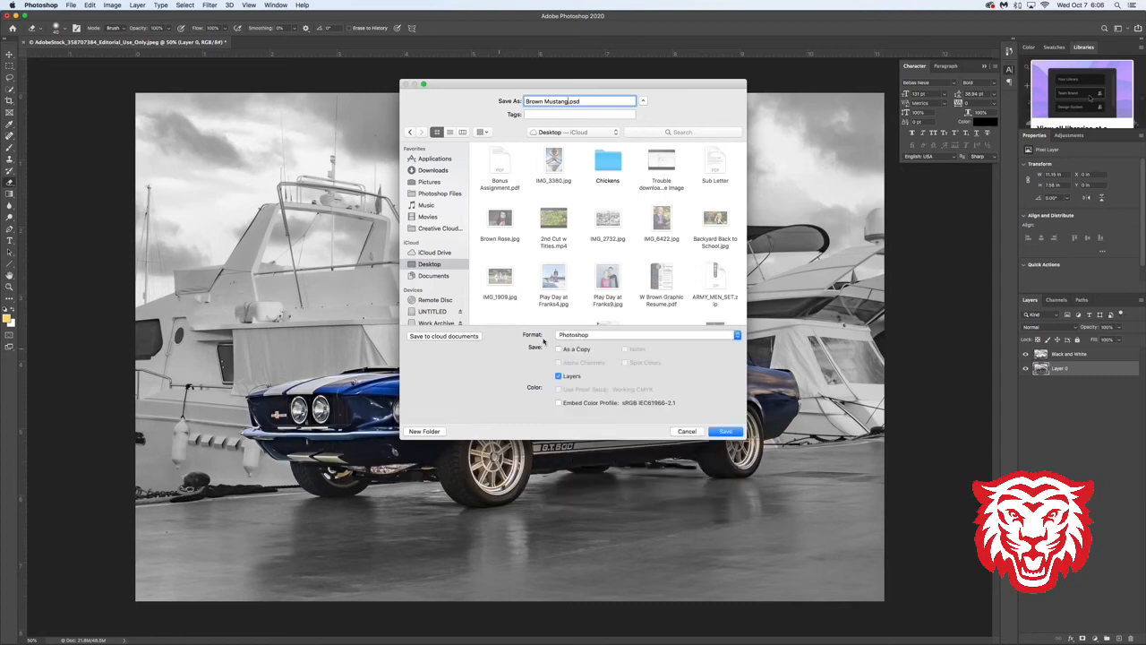
{"action": "left_click", "coordinate": [579, 336]}
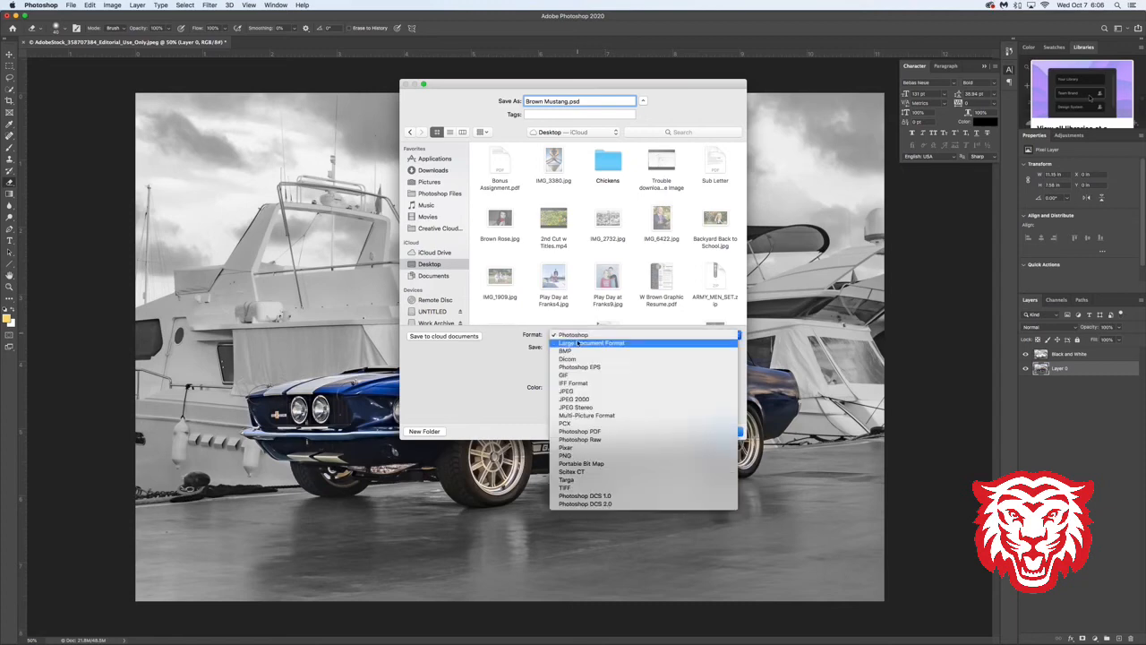
{"action": "left_click", "coordinate": [578, 392]}
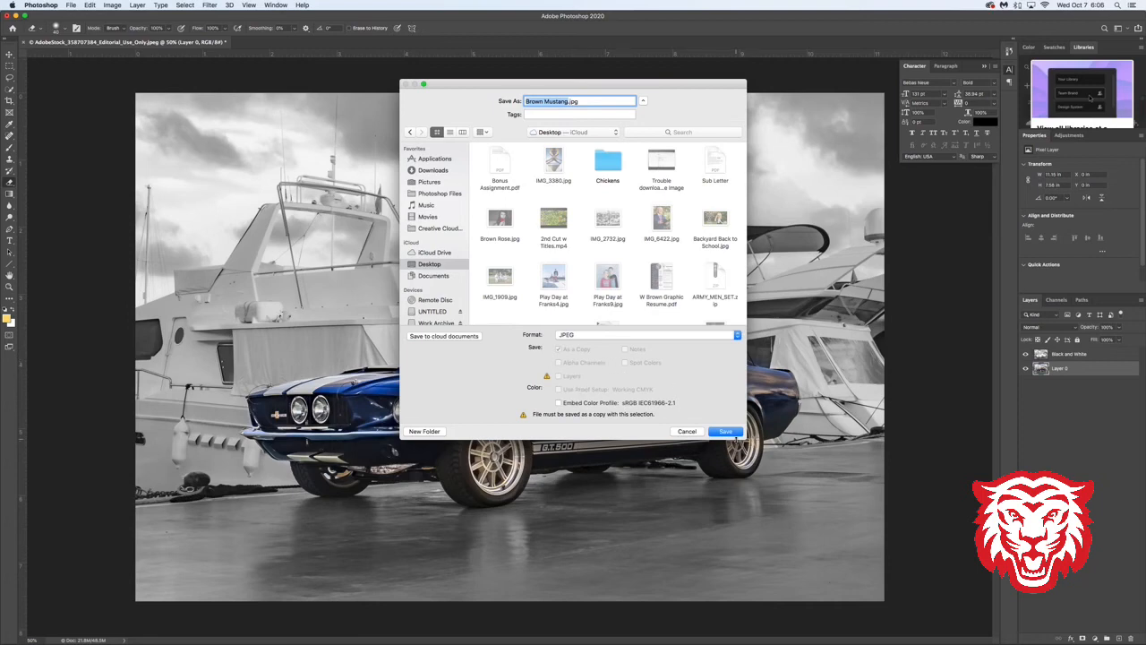
{"action": "left_click", "coordinate": [727, 432]}
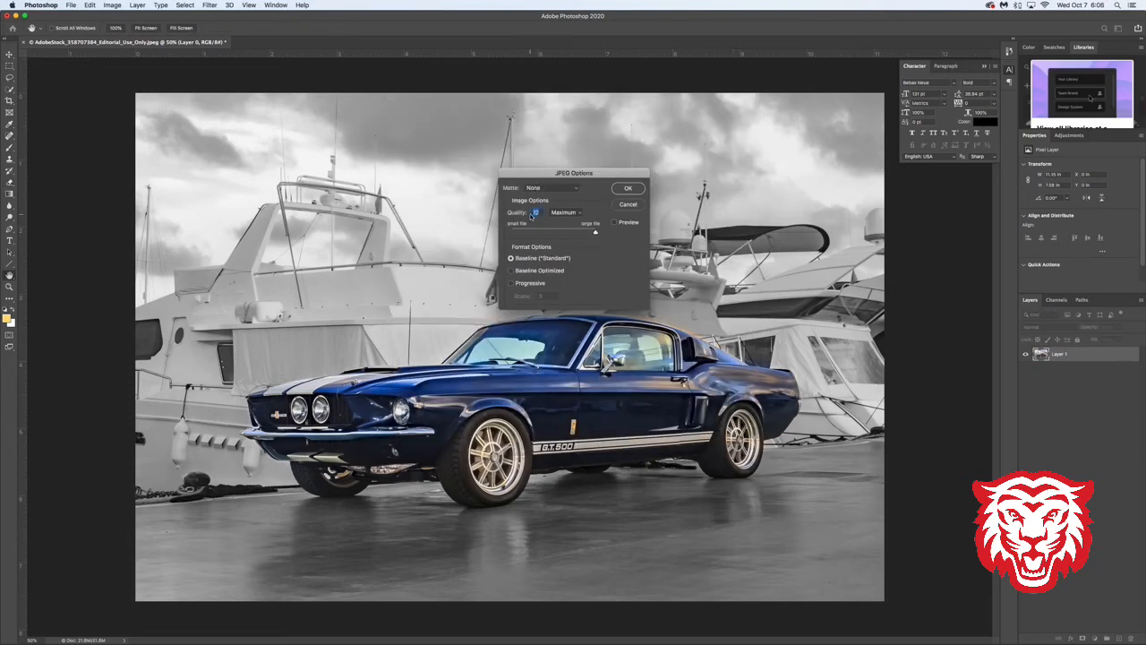
{"action": "left_click", "coordinate": [628, 189]}
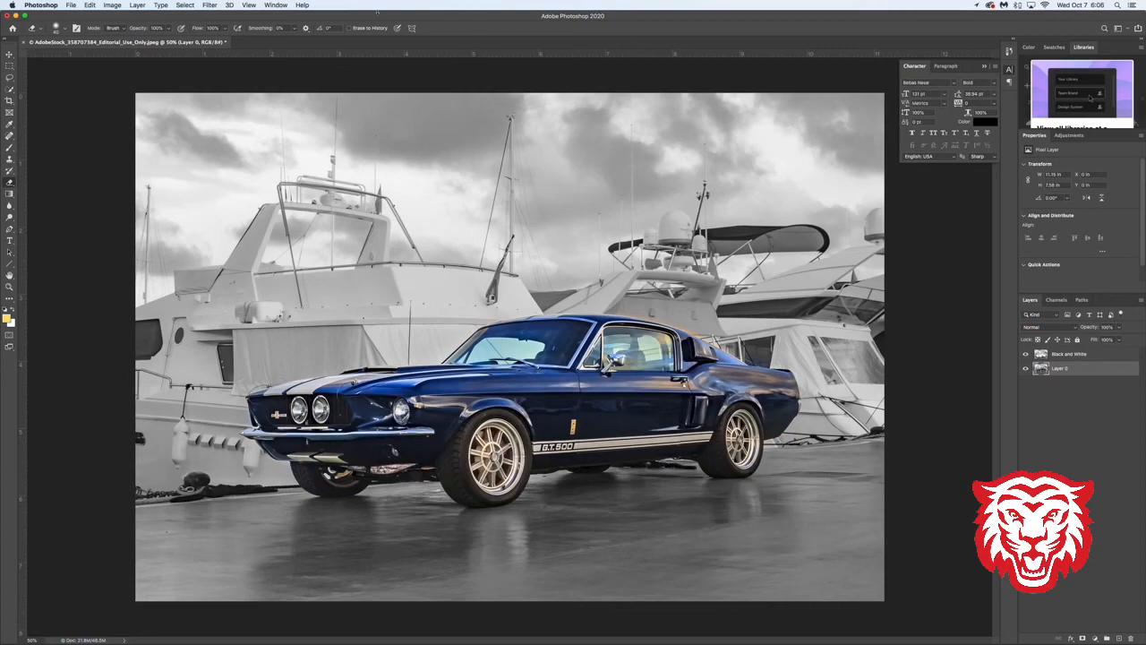
- Minimize Photoshop and close the Messages and Desktop folder windows to clear the view of the desktop
{"action": "left_click", "coordinate": [15, 15]}
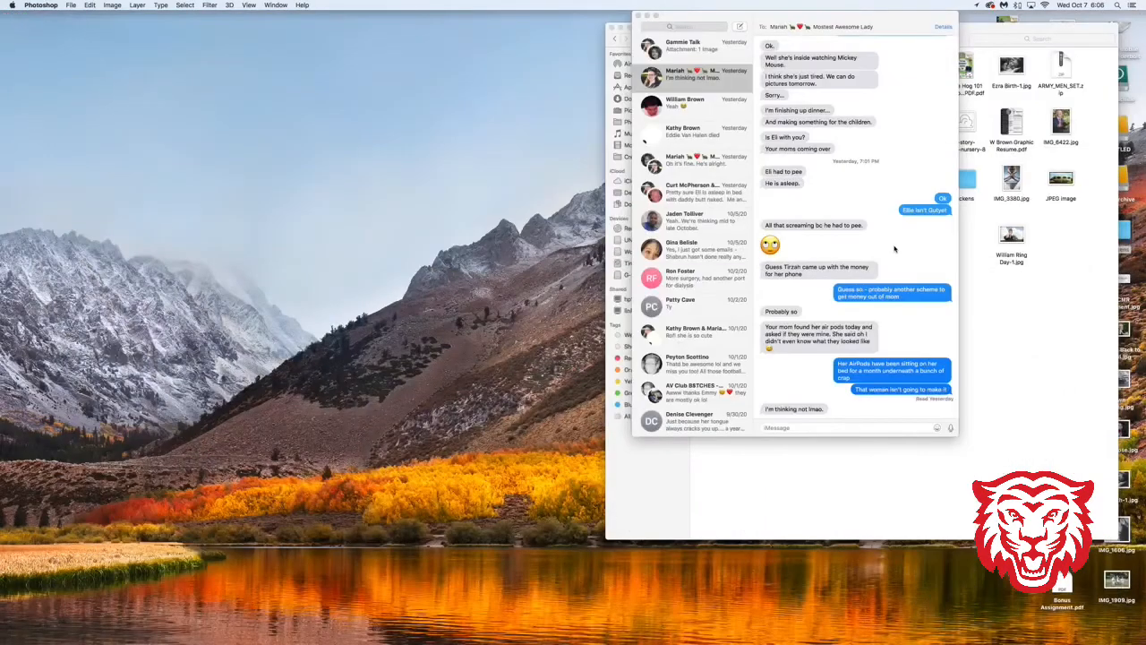
{"action": "left_click", "coordinate": [637, 17]}
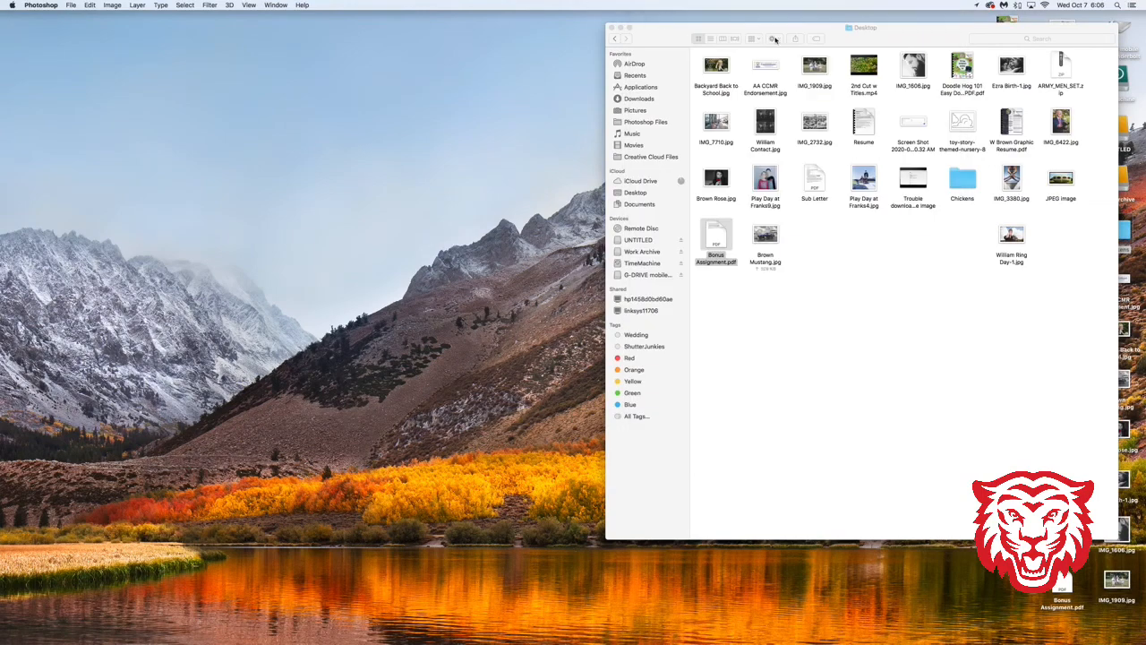
{"action": "left_click_drag", "start_coordinate": [764, 32], "coordinate": [359, 33]}
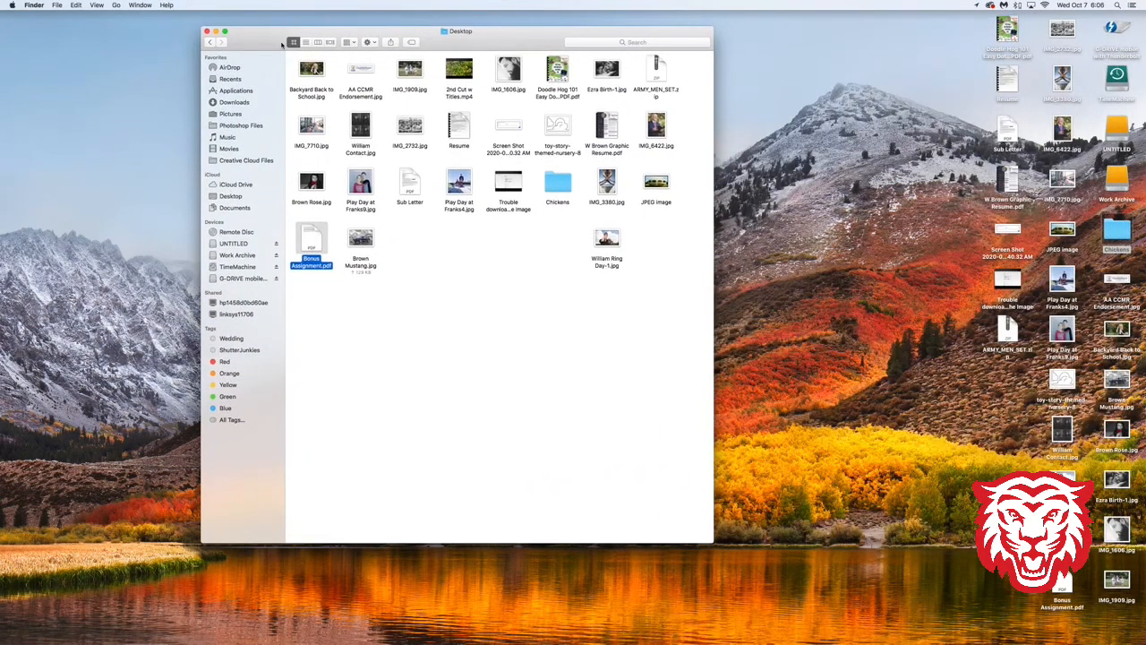
{"action": "left_click", "coordinate": [207, 32]}
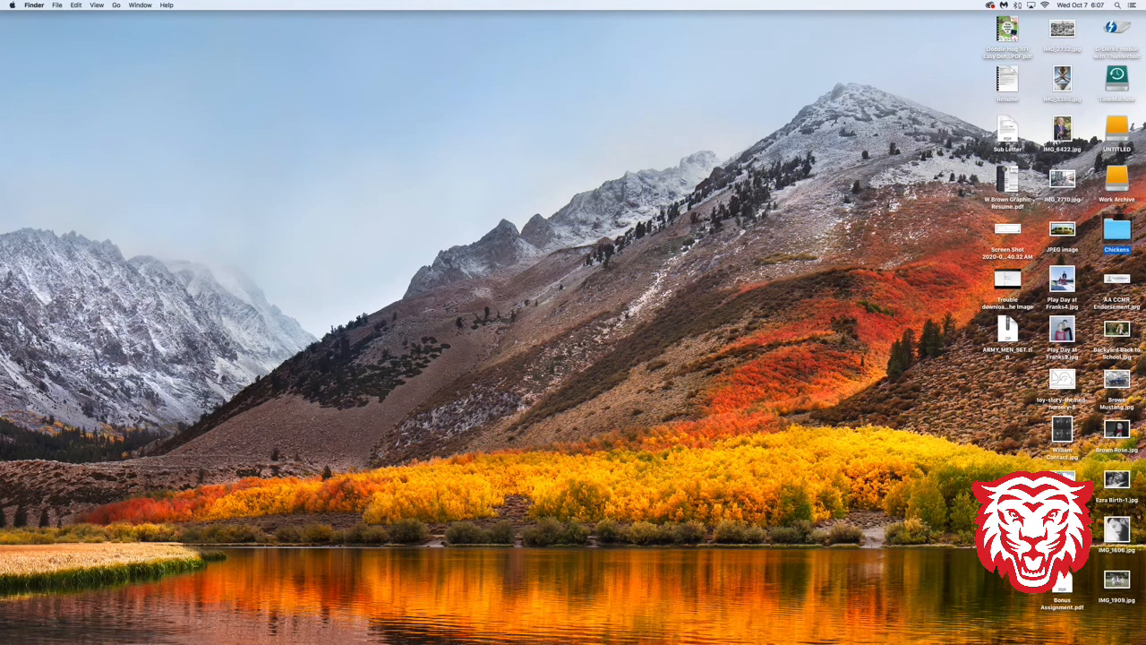
- Preview the saved Mustang JPEG from the desktop to check the result, and close the preview
{"action": "left_click", "coordinate": [1117, 381]}
{"action": "key", "text": "space"}
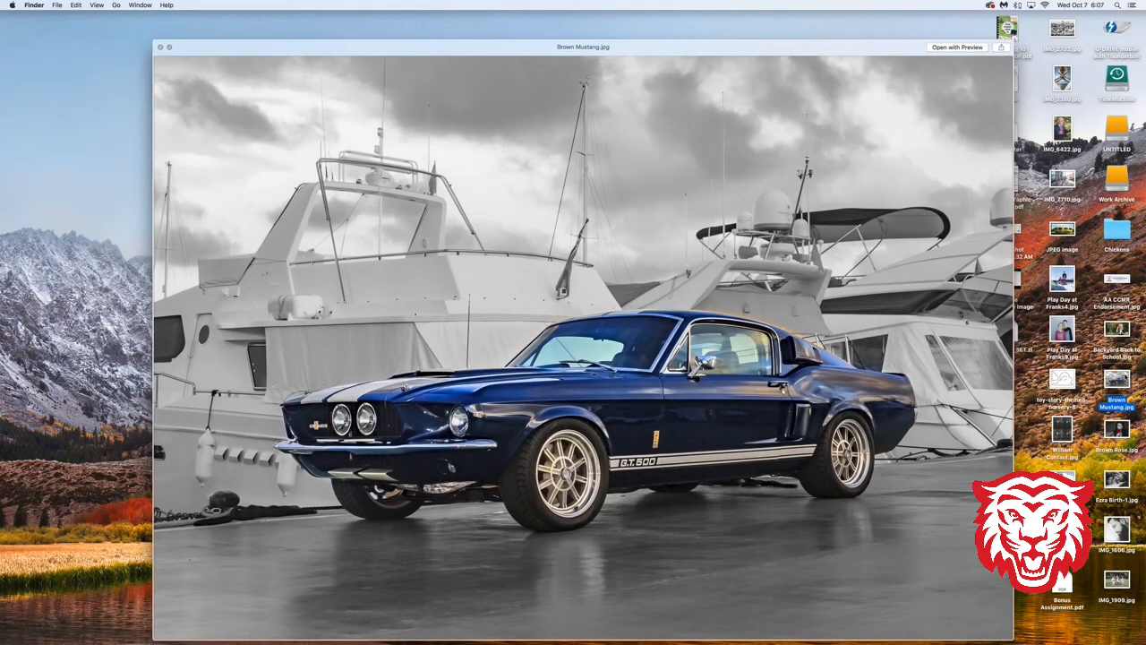
{"action": "key", "text": "space"}
- Switch to Safari and return to the Photoshop Basics - Mustang B&W Project assignment in Google Classroom, closing the failed image preview
{"action": "mouse_move", "coordinate": [501, 632]}
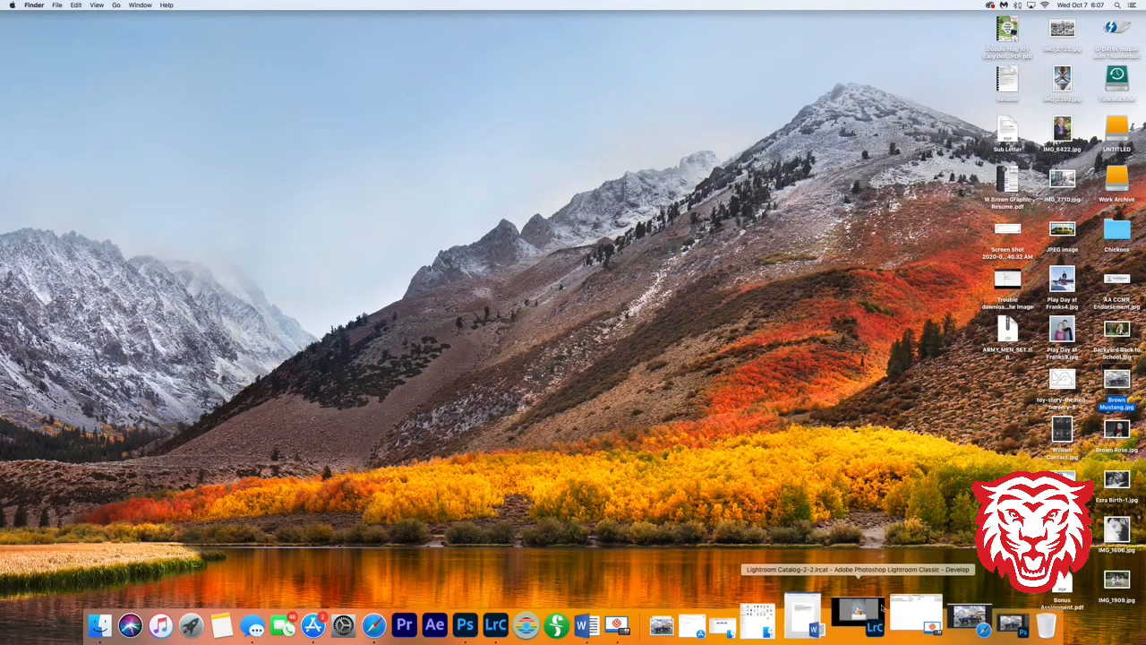
{"action": "left_click", "coordinate": [967, 616]}
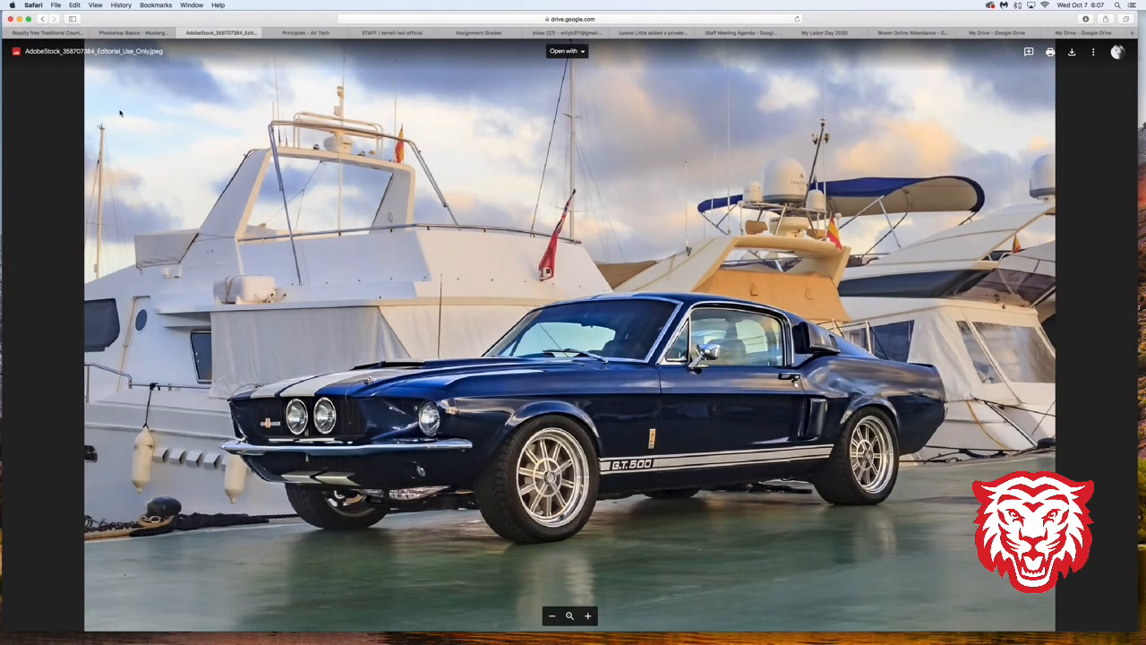
{"action": "left_click", "coordinate": [133, 33]}
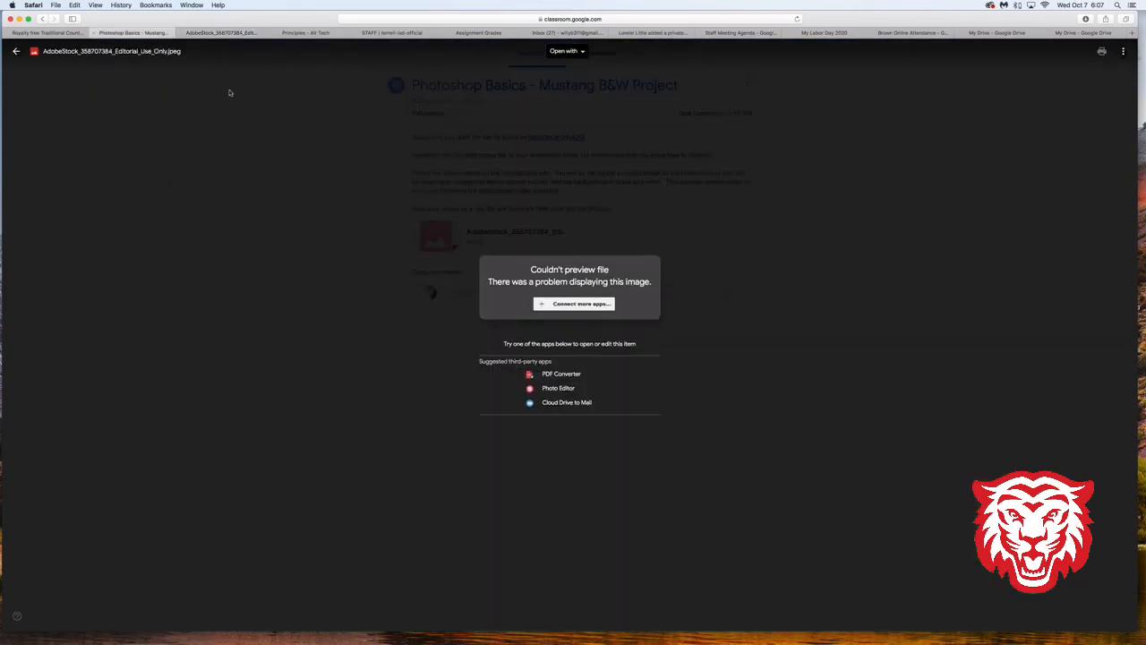
{"action": "left_click", "coordinate": [560, 230]}
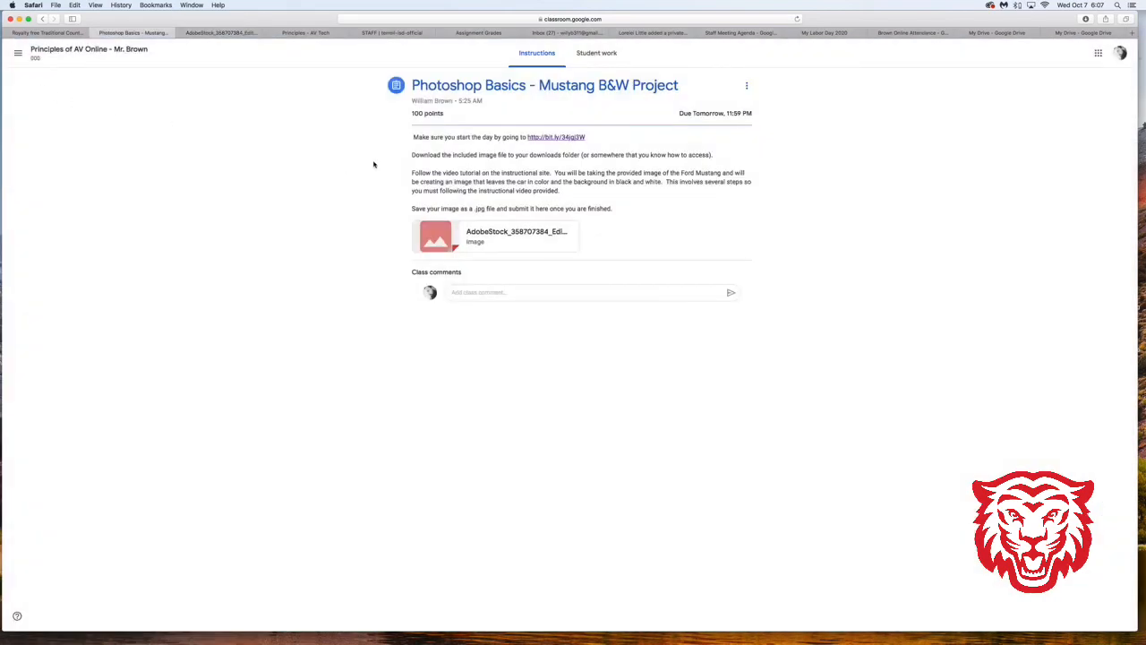